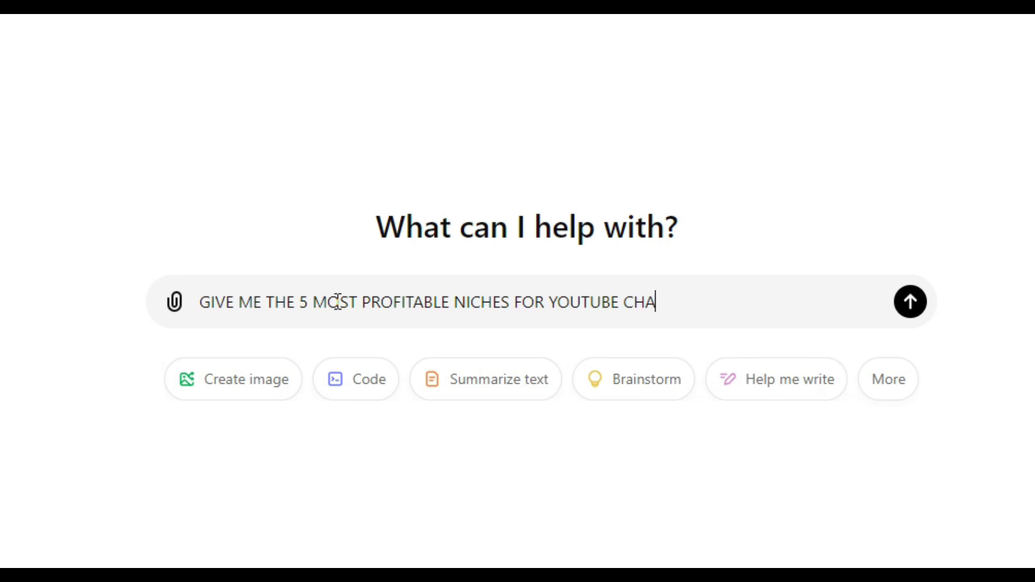
# Submit the prompt "GIVE ME THE 5 MOST PROFITABLE NICHES FOR YOUTUBE CHANNEL" and look through the suggested niches
pyautogui.write('NNEL')
pyautogui.press('Return')
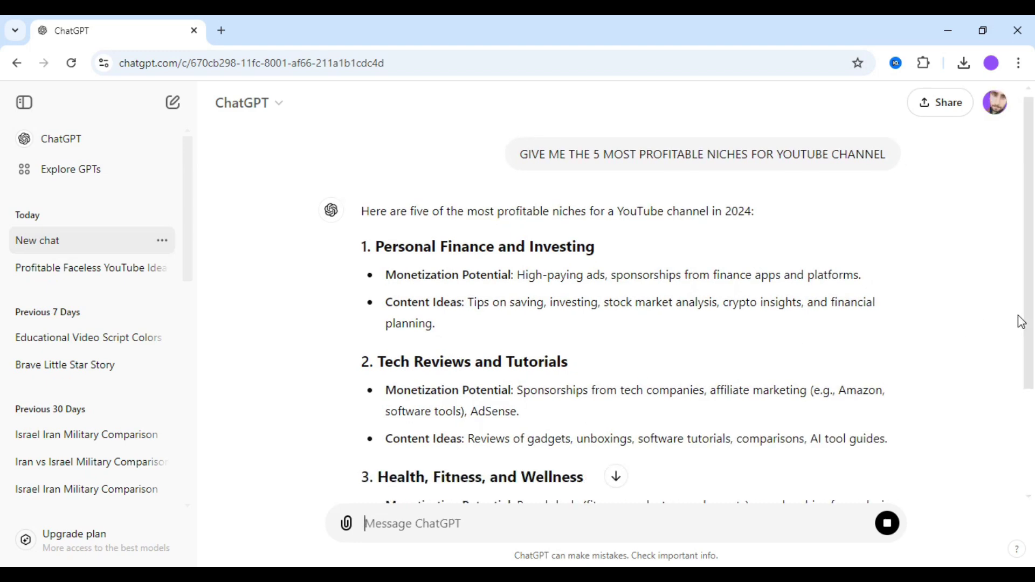
pyautogui.moveTo(1029, 307); pyautogui.dragTo(1032, 419)
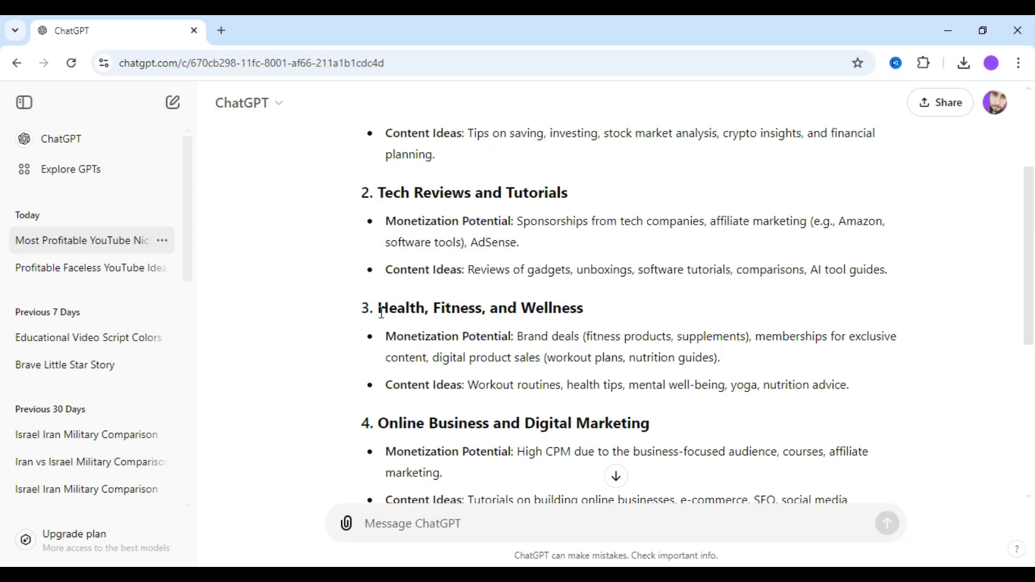
# Copy the niche "Health, Fitness, and Wellness" and submit "GIVE ME LOGO IDEAS FOR MY CHANNEL NAME AND TITLES FOR THIS NICHE" followed by it
pyautogui.moveTo(382, 312)
pyautogui.mouseDown()
pyautogui.moveTo(598, 314)
pyautogui.moveTo(586, 310)
pyautogui.mouseUp()
pyautogui.hotkey('ctrl', 'c')
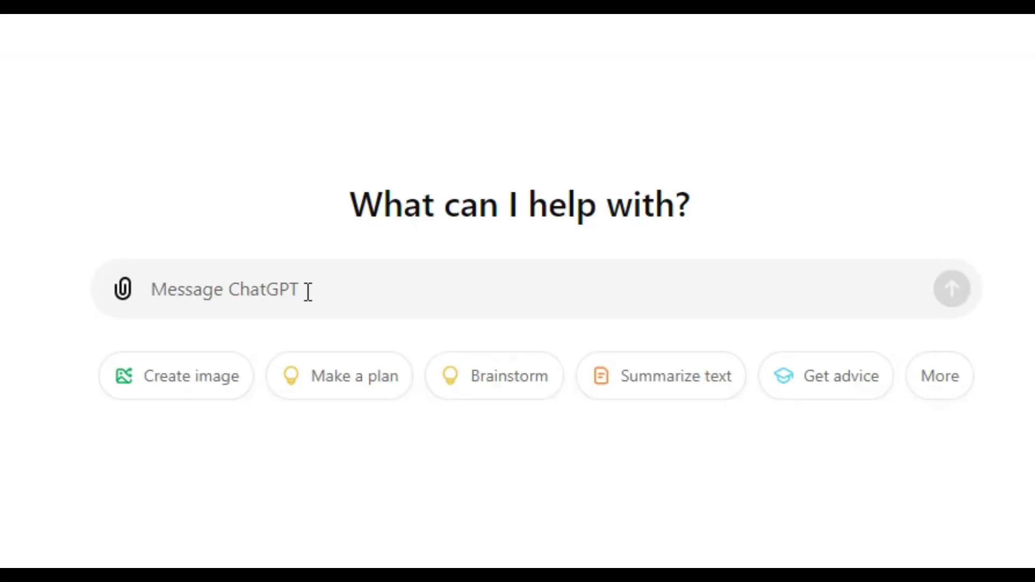
pyautogui.write('gIVE')
pyautogui.press('BackSpace')
pyautogui.press('BackSpace')
pyautogui.press('BackSpace')
pyautogui.press('BackSpace')
pyautogui.write('GIVE ME LOGO IDEAS FOR MY ')
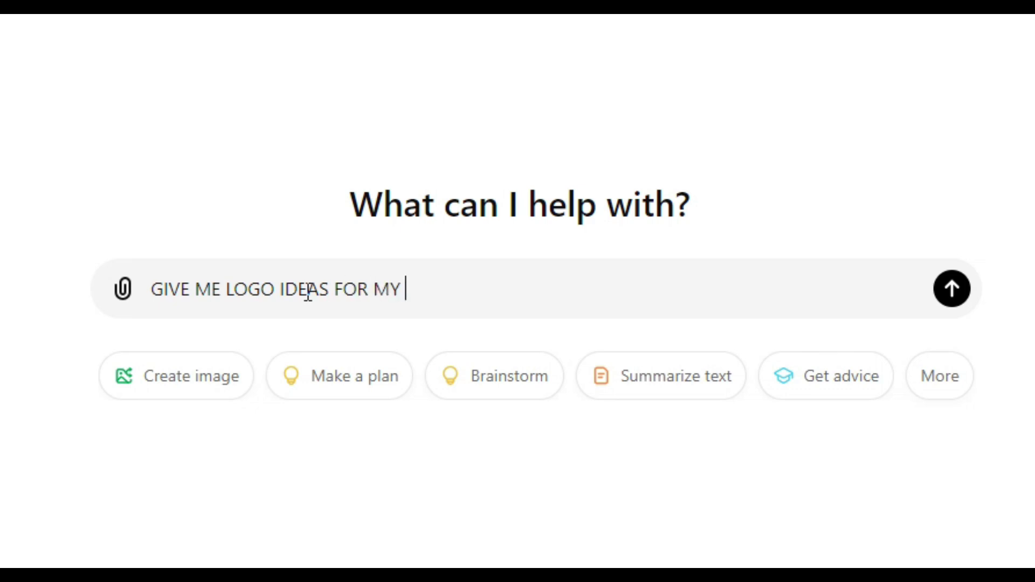
pyautogui.write('CHANNEL NAME AND ')
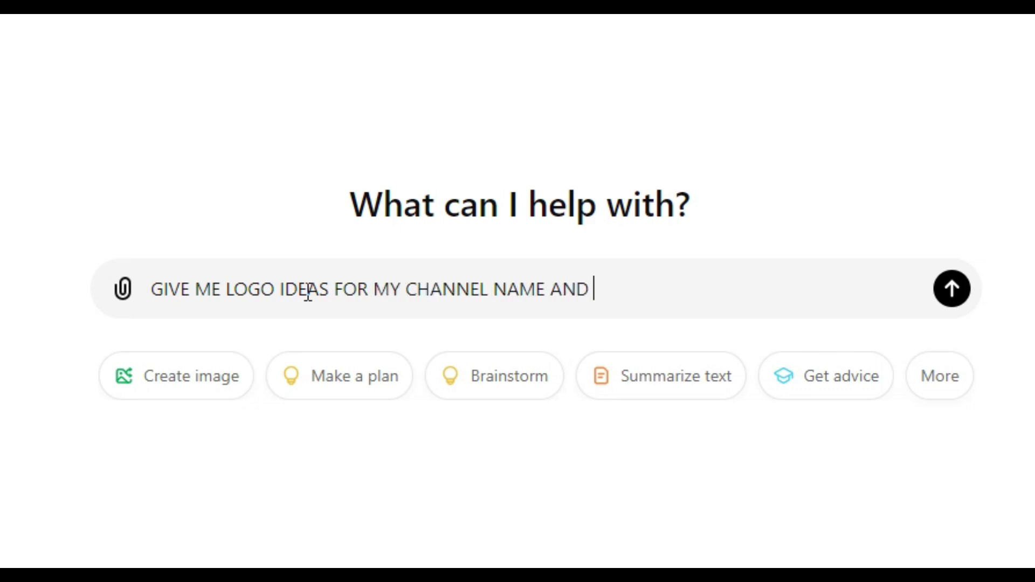
pyautogui.write('TITLWES FOR THIS NICHE')
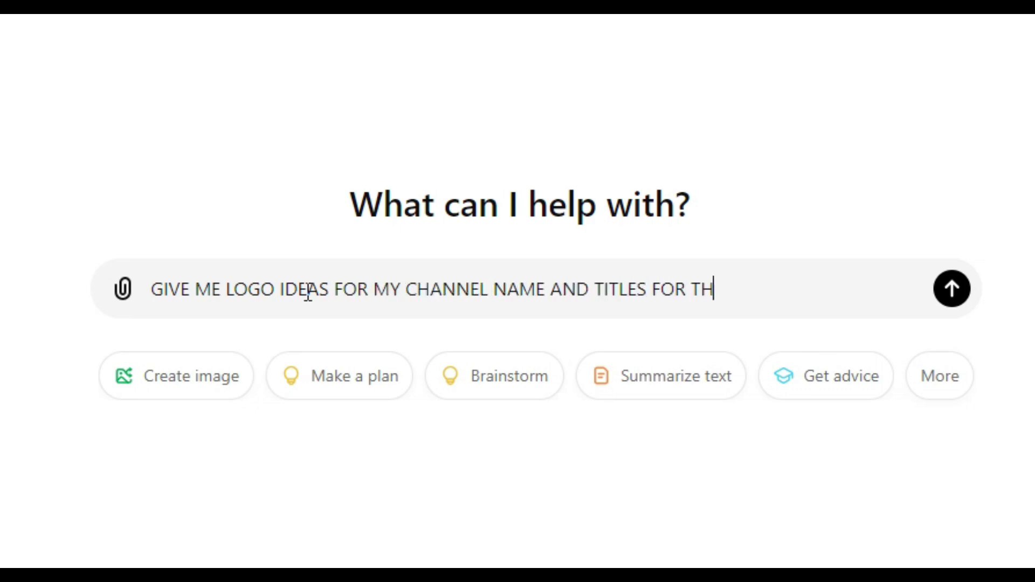
pyautogui.hotkey('ctrl', 'v')
pyautogui.press('Return')
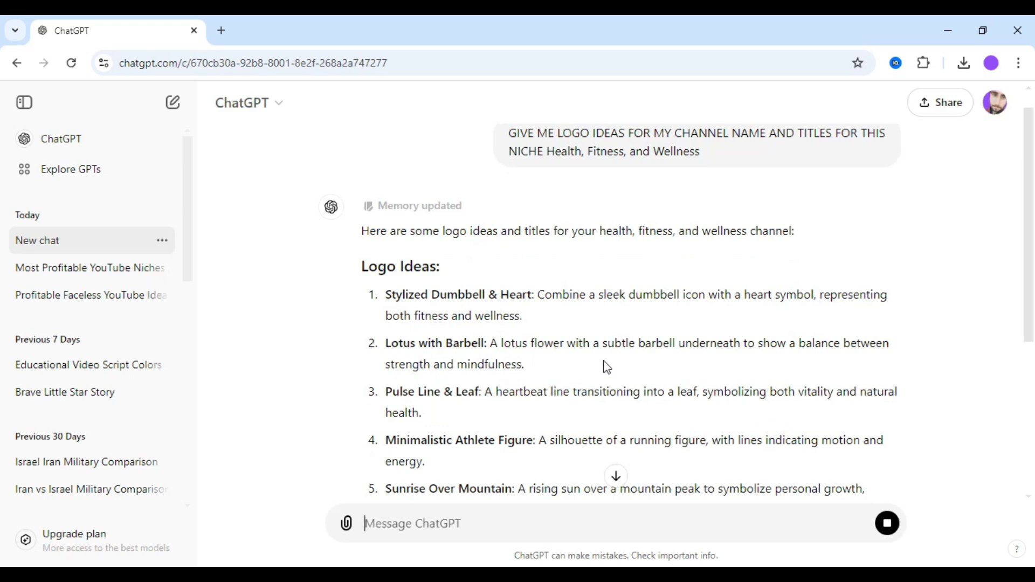
# Pick the title "Vital Vibes" from the ideas and submit "GIVE ME PROMT TO GENRATE AI LOGO FOR THIS CHANNEL Vital Vibes" in a new chat
pyautogui.scroll(-3, 1030, 329)
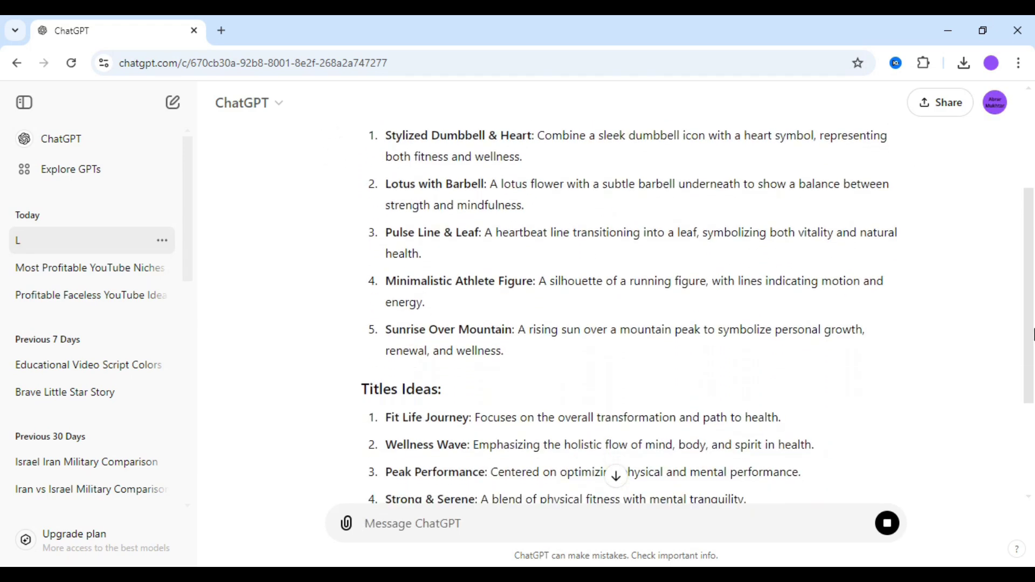
pyautogui.moveTo(1033, 341); pyautogui.dragTo(1033, 411)
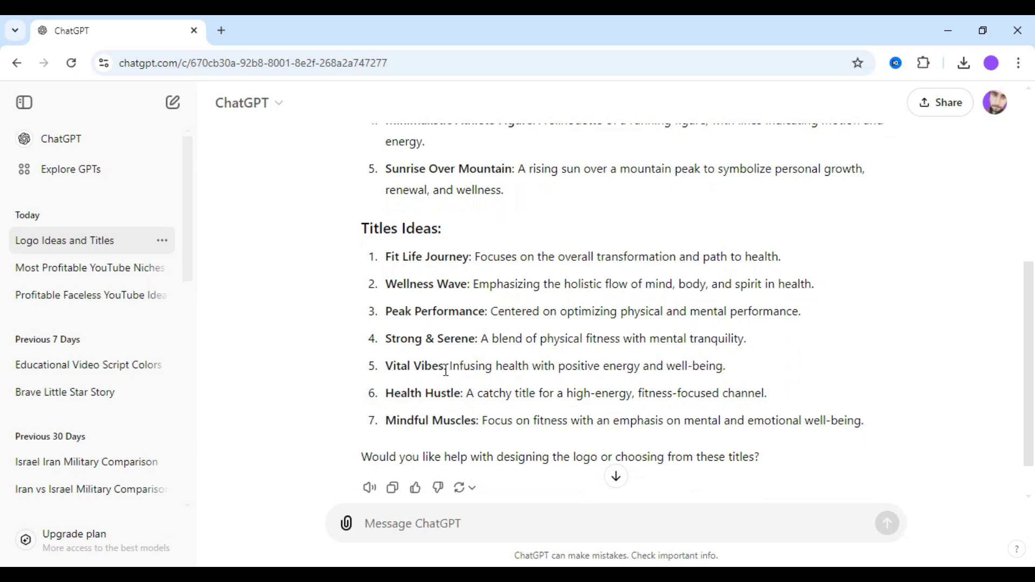
pyautogui.moveTo(446, 370); pyautogui.dragTo(380, 371)
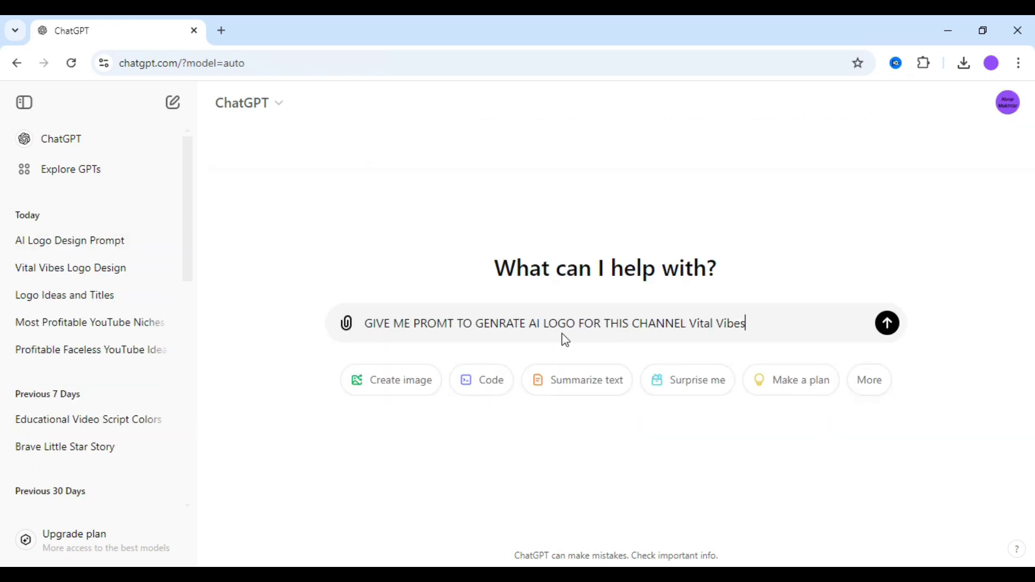
pyautogui.click(890, 324)
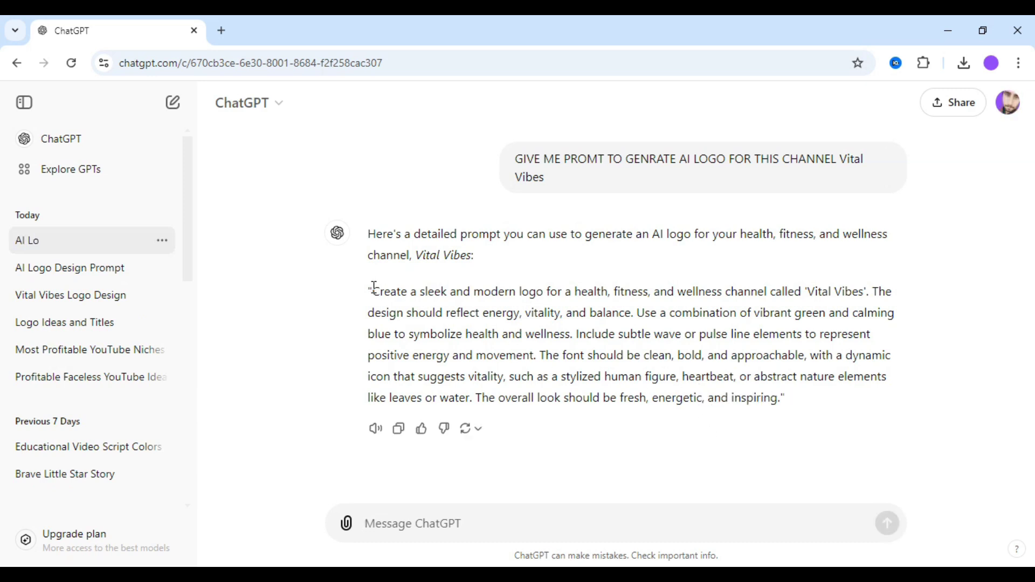
# Copy the generated Vital Vibes logo prompt and submit it in a new chat as a "Create an image" request
pyautogui.moveTo(374, 290); pyautogui.dragTo(782, 409)
pyautogui.hotkey('ctrl', 'c')
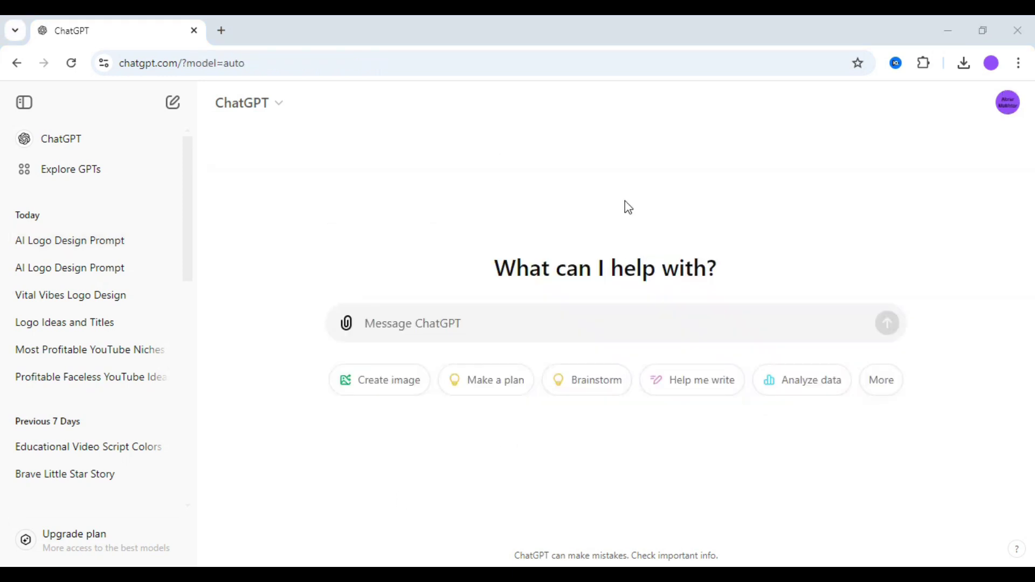
pyautogui.click(383, 392)
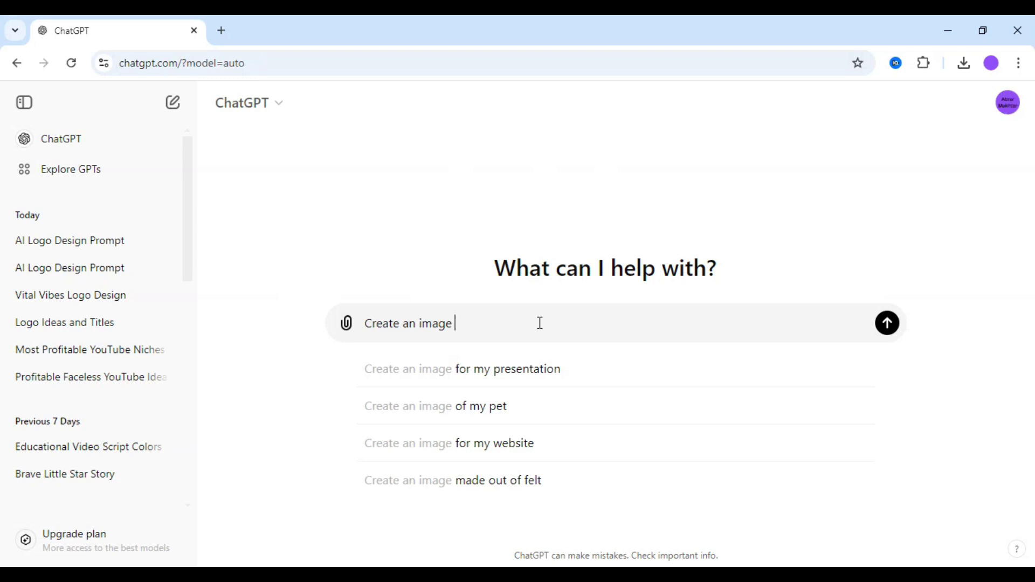
pyautogui.hotkey('ctrl', 'v')
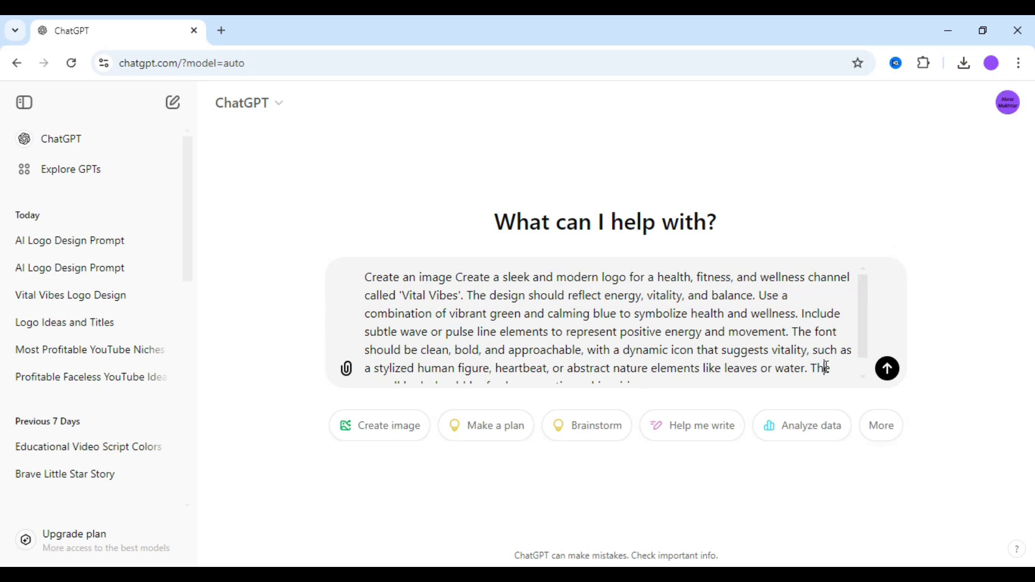
pyautogui.scroll(-1, 827, 369)
pyautogui.press('Return')
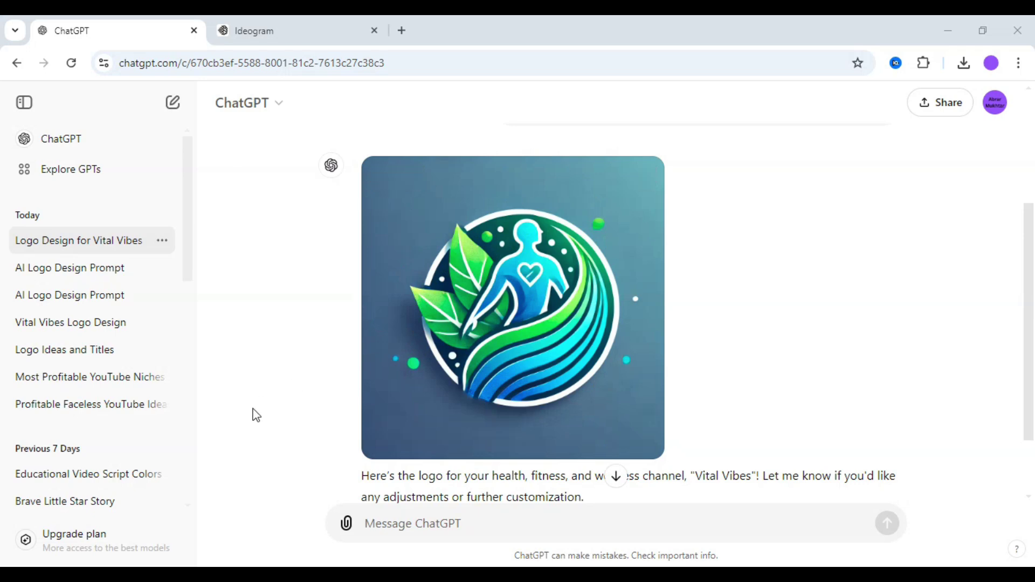
# Switch to Ideogram, generate 1:1 logos from the copied Vital Vibes prompt, and open the result with the human figure in the lettering
pyautogui.click(276, 24)
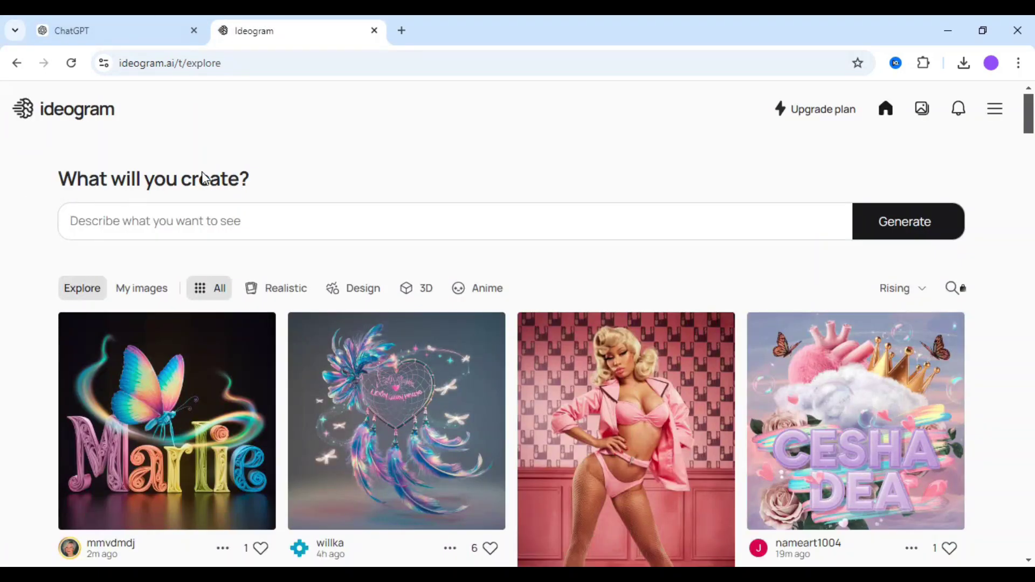
pyautogui.click(185, 222)
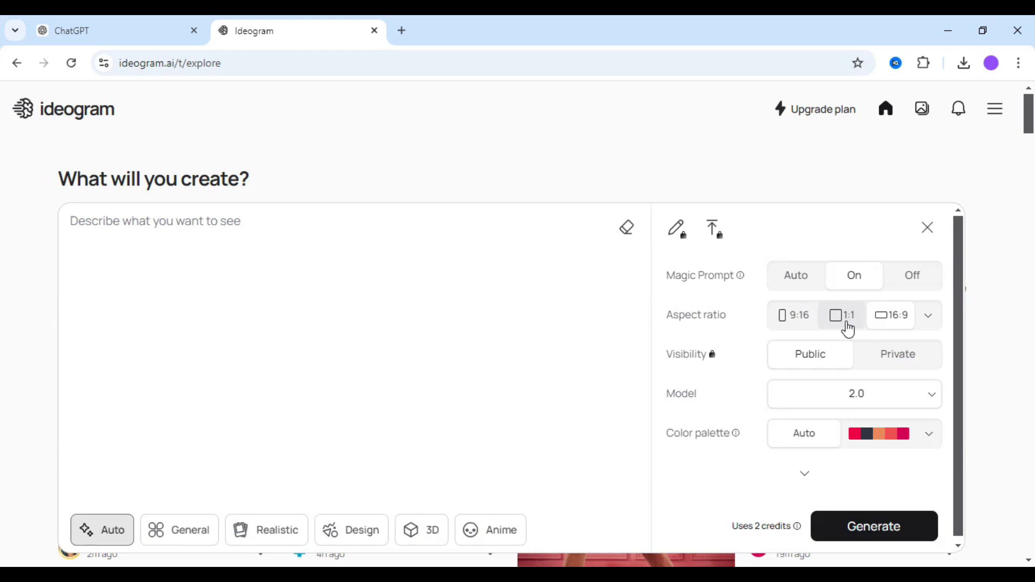
pyautogui.click(844, 320)
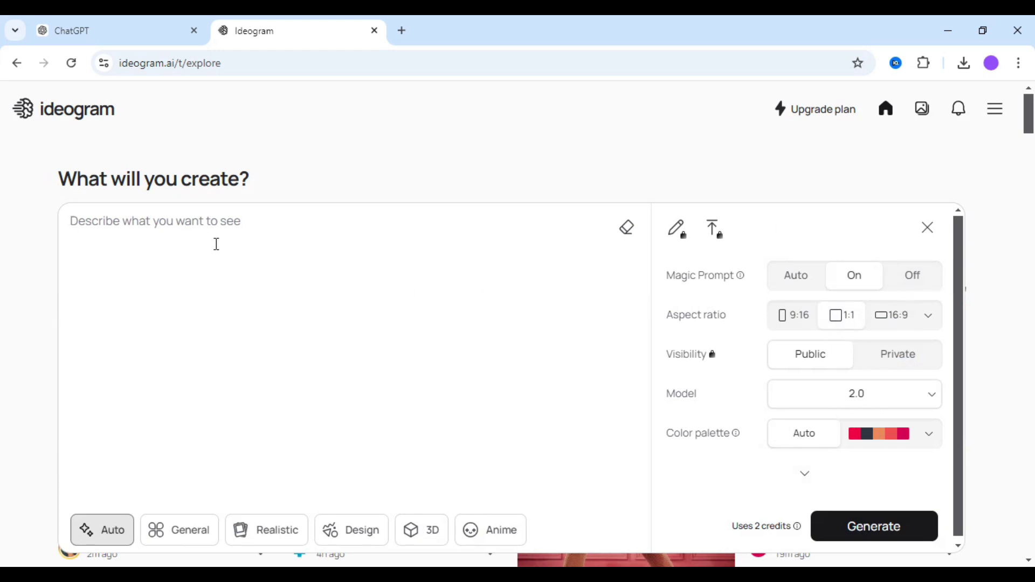
pyautogui.write("Create a sleek and modern logo for a health, fitness, and wellness channel called 'Vital Vibes'. The design should reflect energy, vitality, and balance. Use a combination of vibrant green and calming blue to symbolize health and wellness. Include subtle wave or pulse line elements to represent positive energy and movement. The font should be clean, bold, and approachable, with a dynamic icon that suggests vitality, such as a stylized human figure, heartbeat, or abstract nature elements like leaves or water. The overall look should be fresh, energetic, and inspiring")
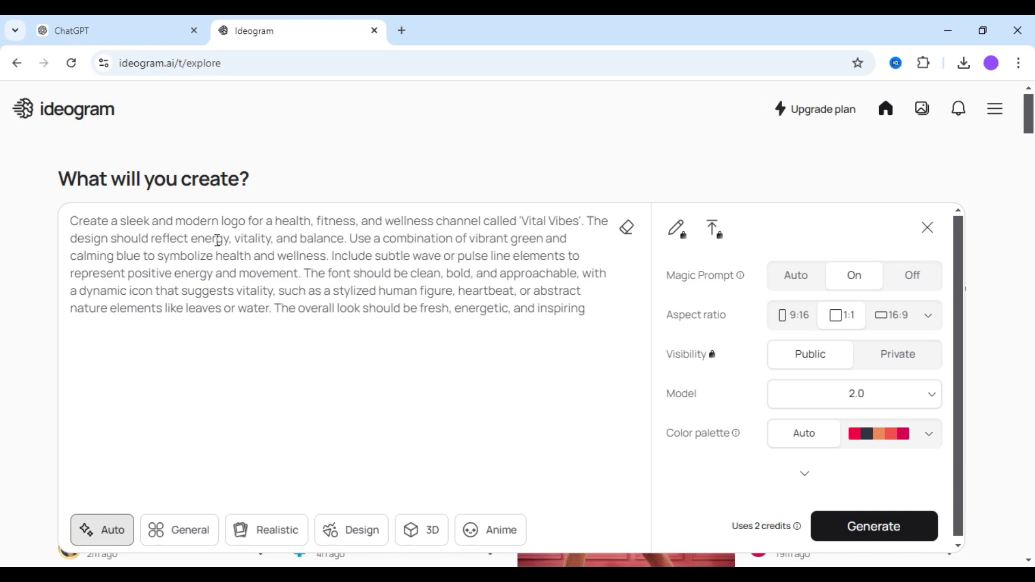
pyautogui.click(911, 535)
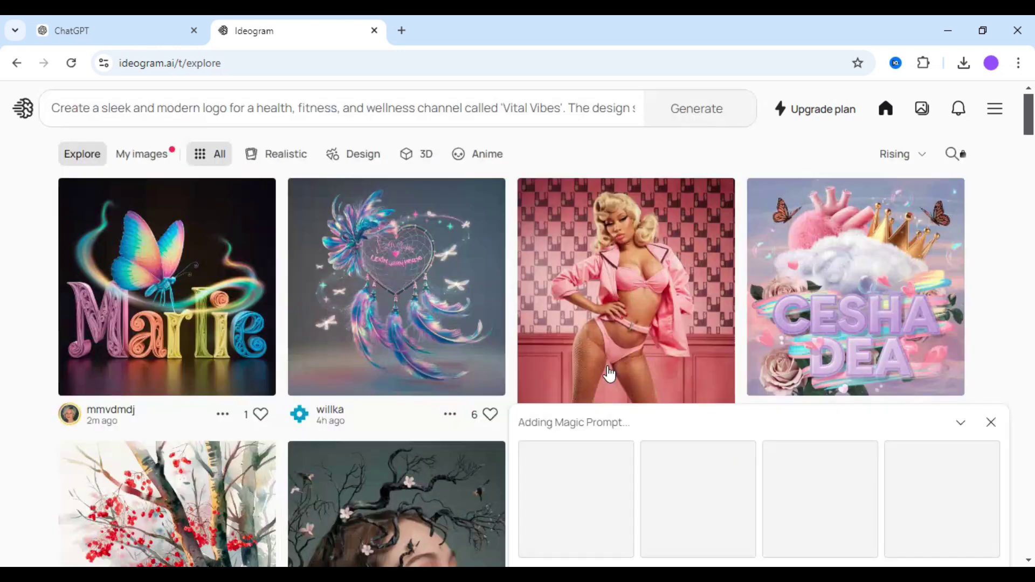
pyautogui.click(150, 155)
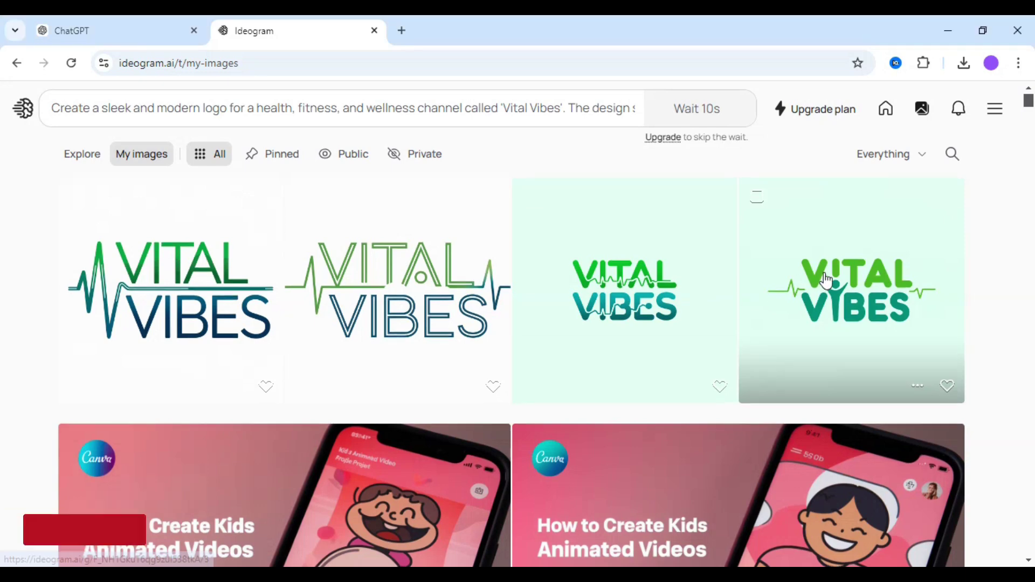
pyautogui.click(812, 284)
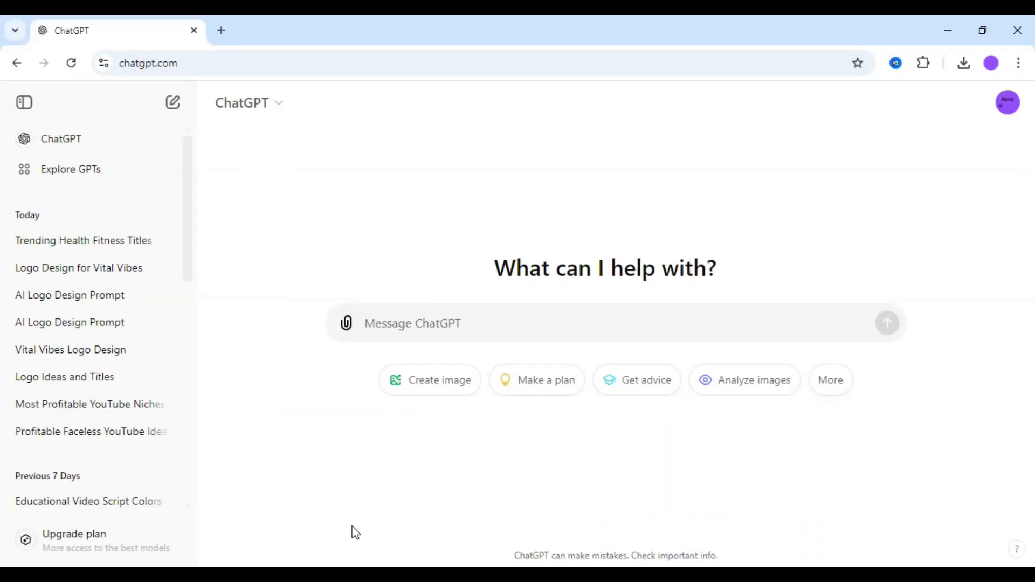
# Switch to the NEW CHANNEL note in Notepad and examine the script prompt's topic, video length, audience, tone and intro hook parts
pyautogui.hotkey('alt', 'Tab')
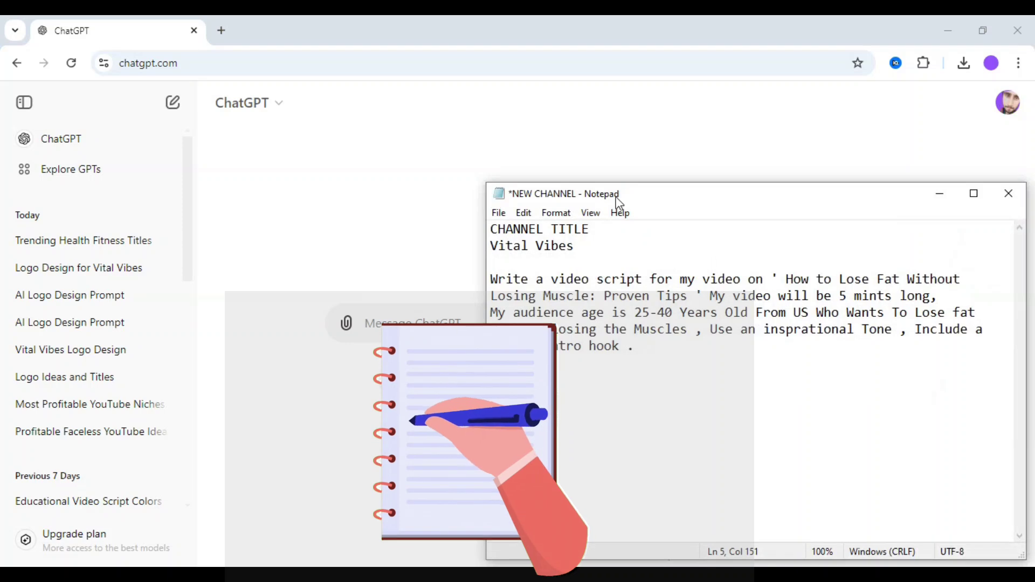
pyautogui.moveTo(558, 198); pyautogui.dragTo(396, 167)
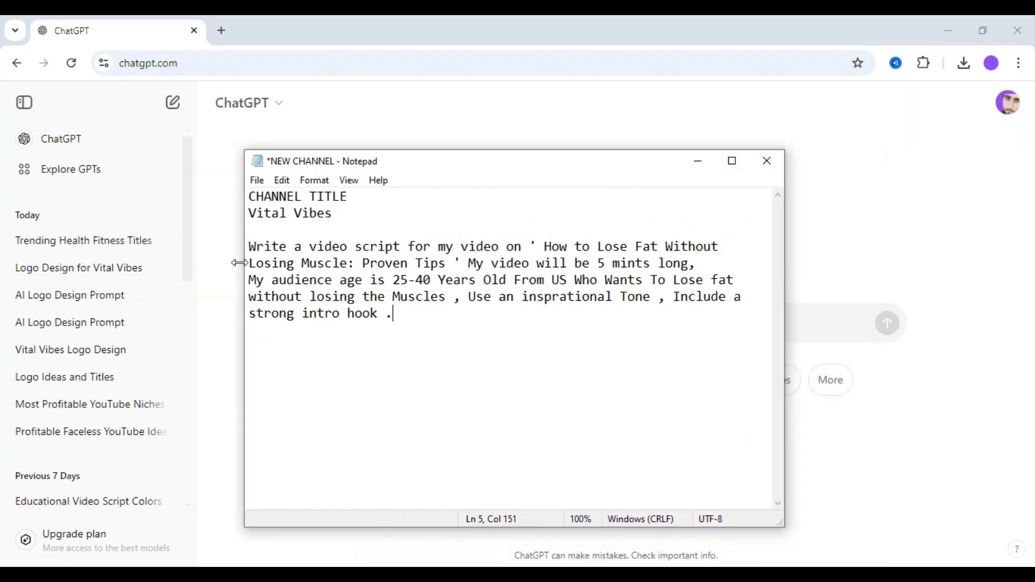
pyautogui.moveTo(249, 249); pyautogui.dragTo(523, 247)
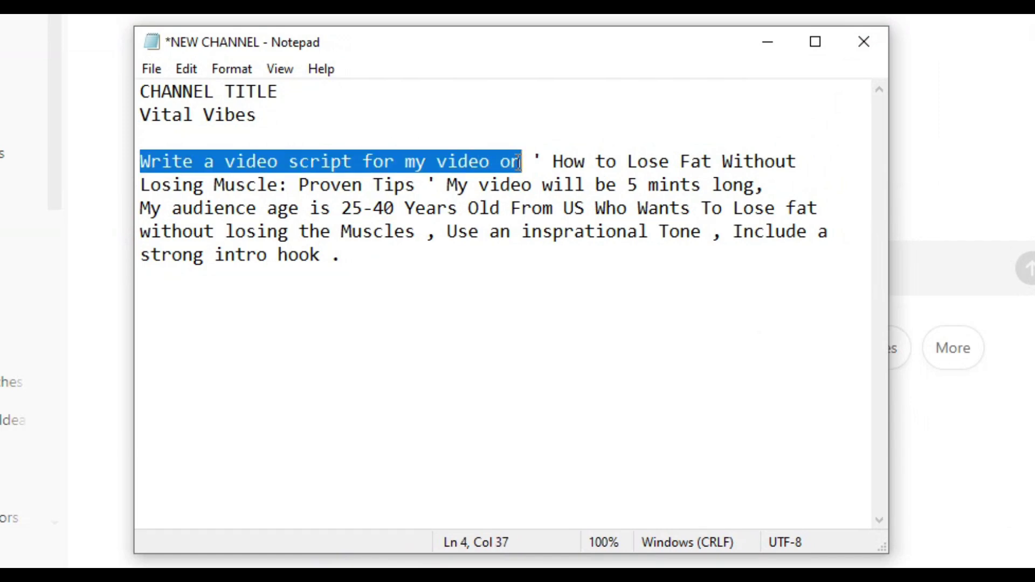
pyautogui.moveTo(519, 162); pyautogui.dragTo(418, 189)
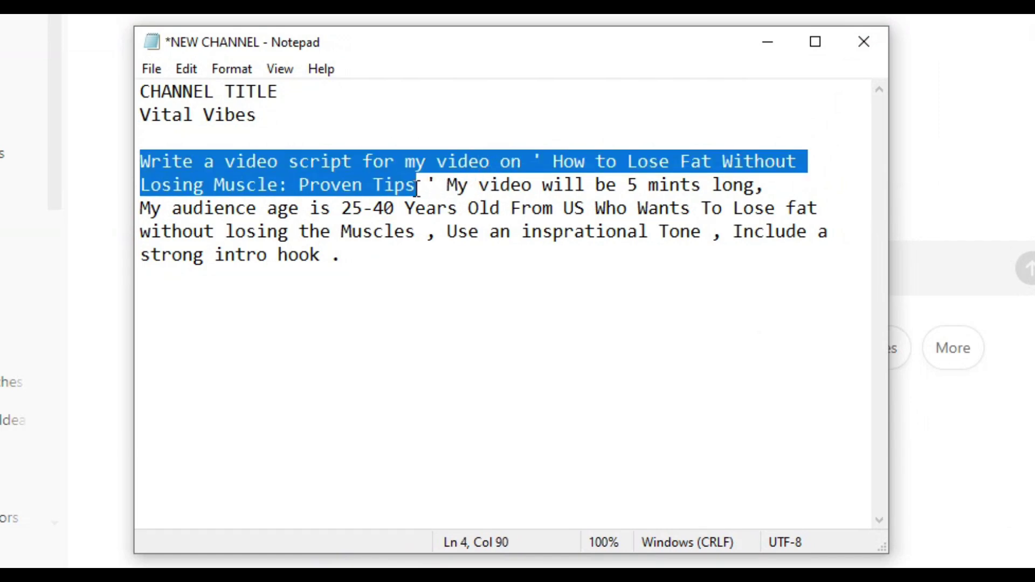
pyautogui.click(492, 291)
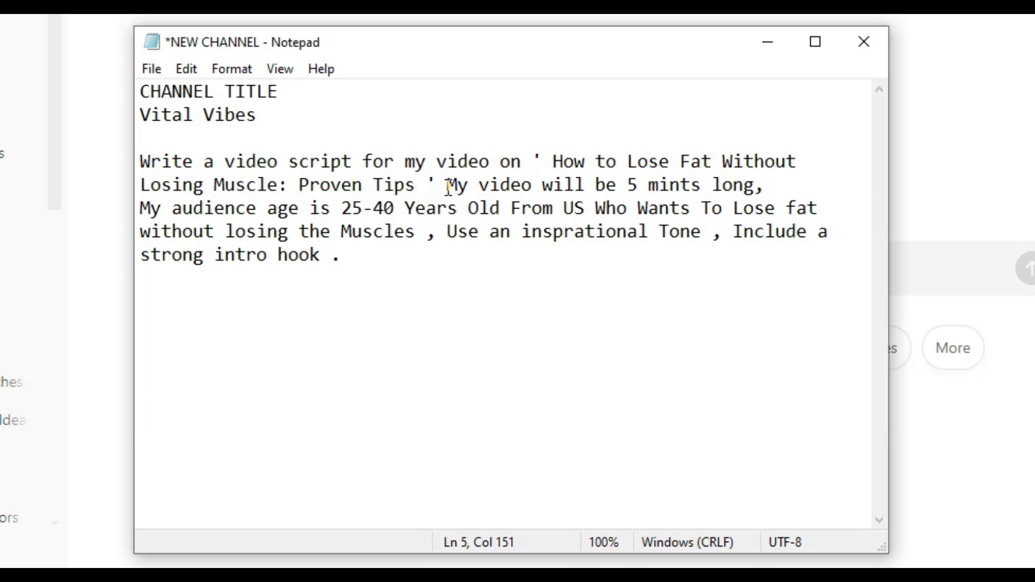
pyautogui.moveTo(449, 185); pyautogui.dragTo(755, 183)
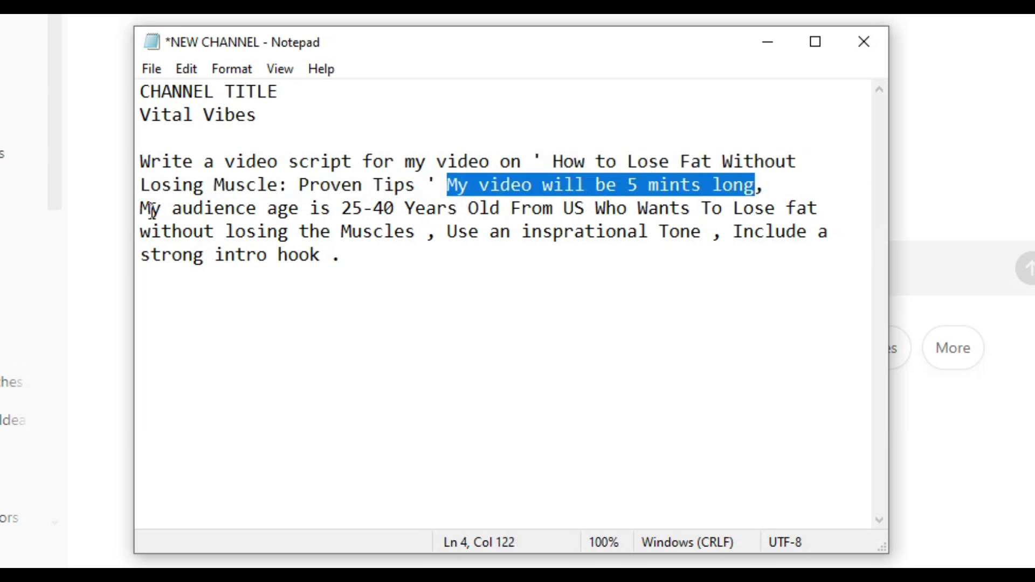
pyautogui.moveTo(141, 209); pyautogui.dragTo(419, 234)
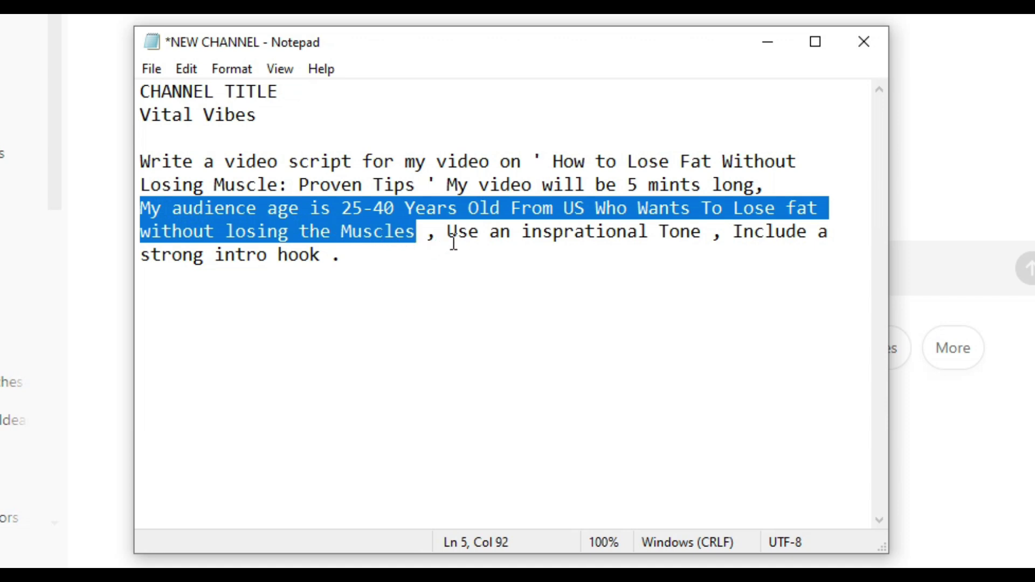
pyautogui.moveTo(452, 236); pyautogui.dragTo(705, 233)
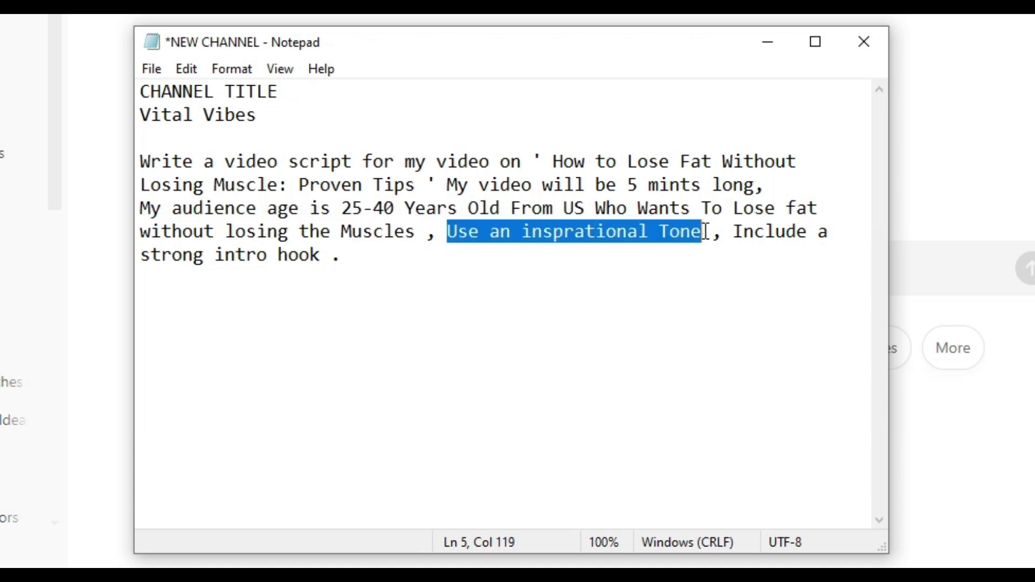
pyautogui.click(703, 330)
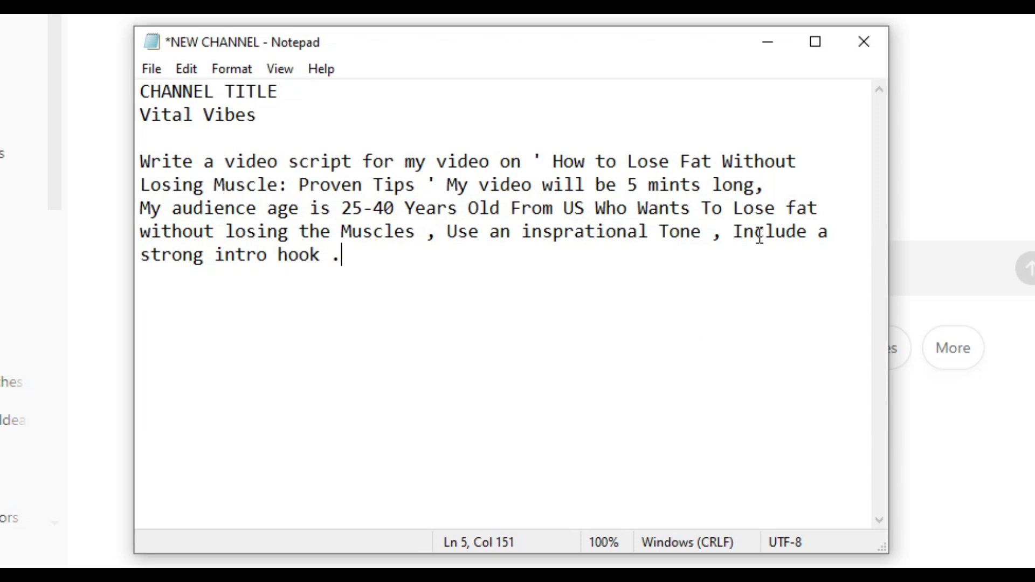
pyautogui.moveTo(744, 237); pyautogui.dragTo(833, 246)
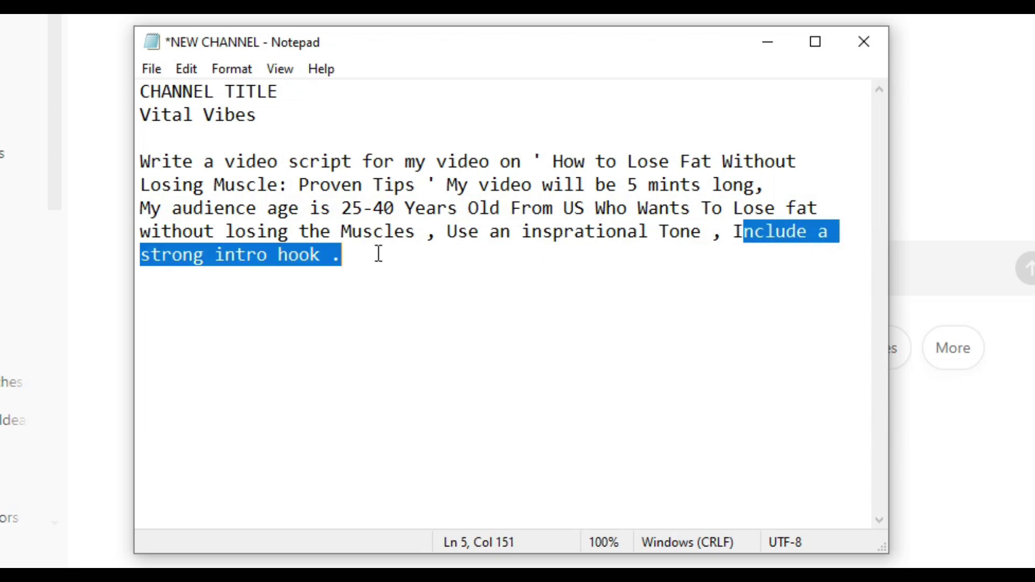
pyautogui.moveTo(379, 254); pyautogui.dragTo(326, 254)
pyautogui.click(405, 321)
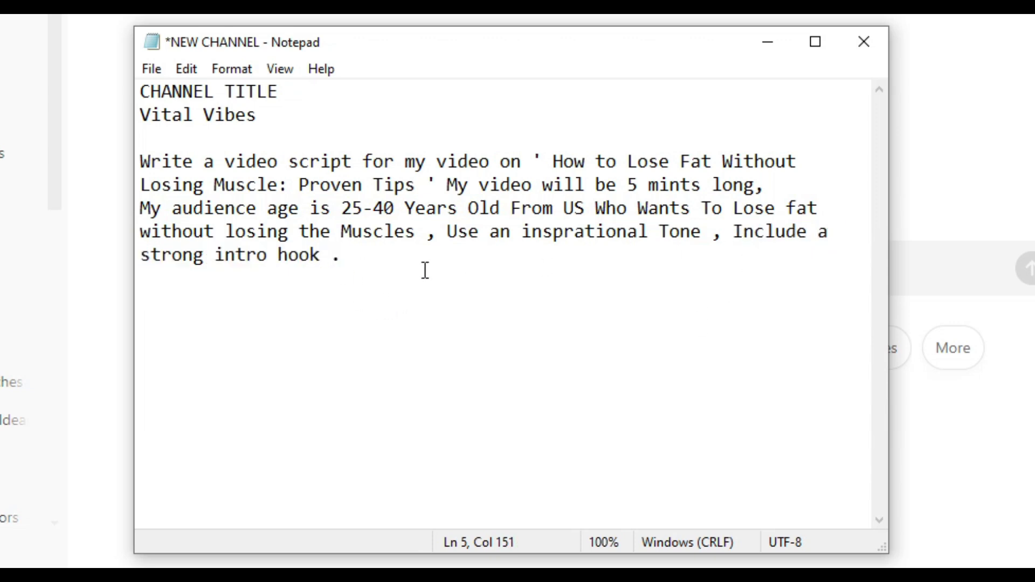
# Submit the note's script prompt for "How to Lose Fat Without Losing Muscle: Proven Tips" in ChatGPT and look through the script
pyautogui.moveTo(341, 260); pyautogui.dragTo(161, 162)
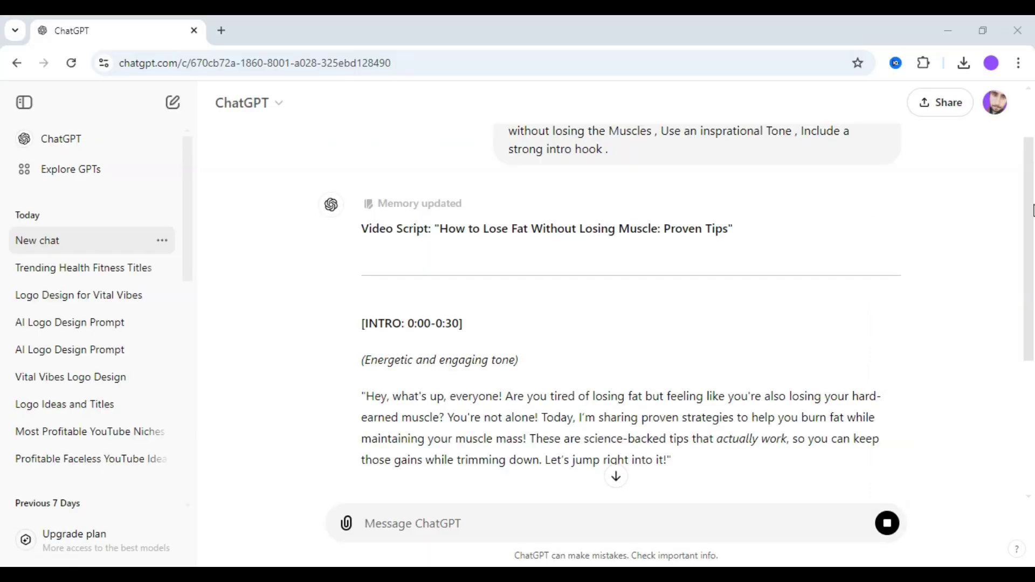
pyautogui.moveTo(1034, 210); pyautogui.dragTo(1032, 380)
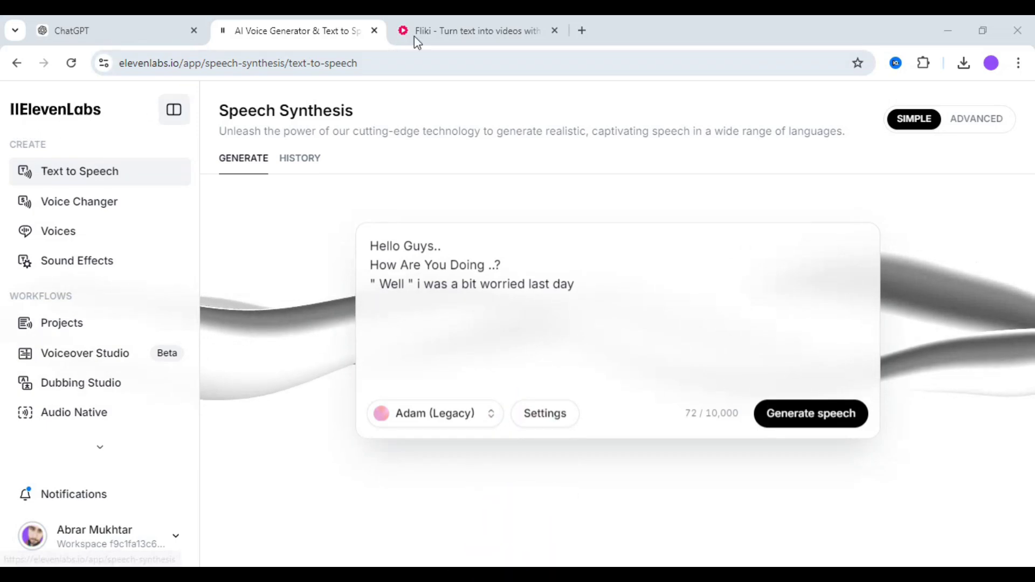
# Switch to Fliki and look through its video, audio and design creation options
pyautogui.click(428, 29)
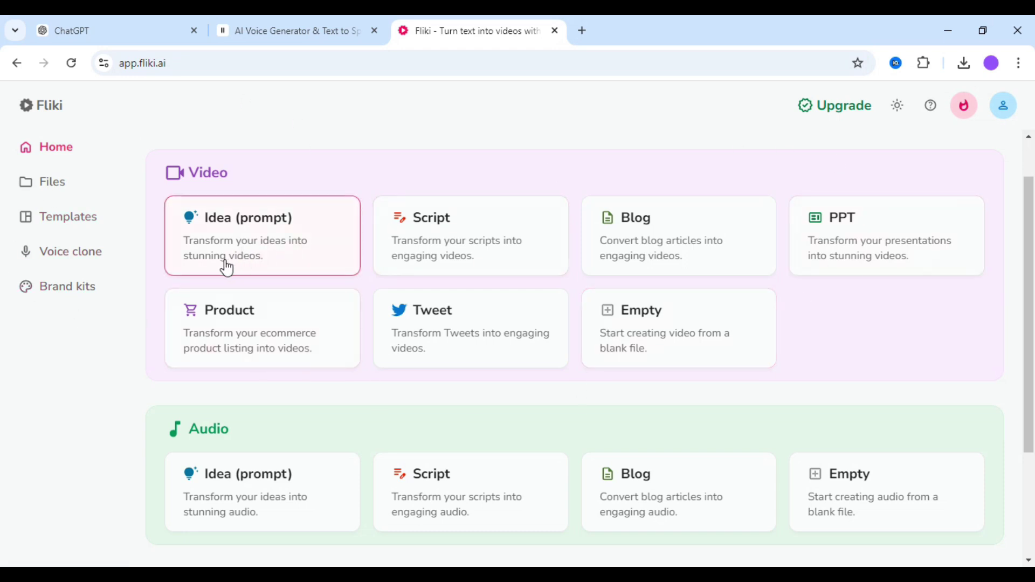
pyautogui.scroll(-3, 1033, 346)
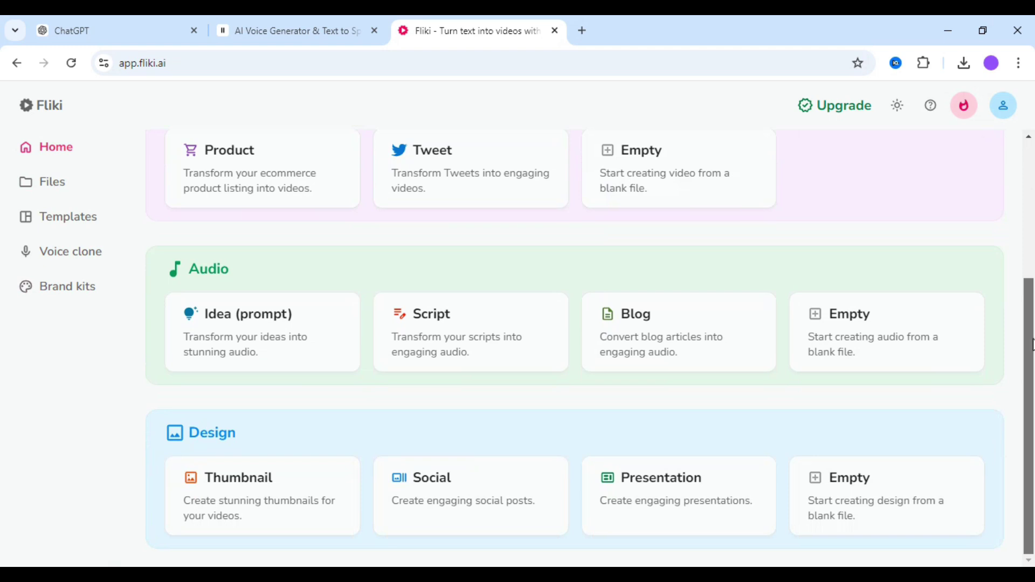
pyautogui.moveTo(1033, 346)
pyautogui.mouseDown()
pyautogui.moveTo(1032, 261)
pyautogui.moveTo(1031, 339)
pyautogui.mouseUp()
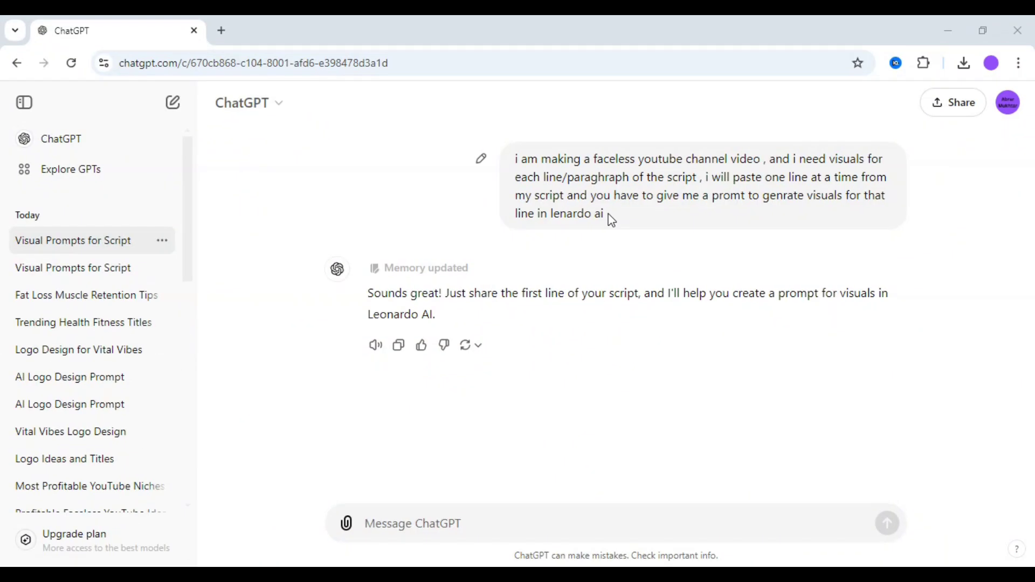
# In the ChatGPT chat for Leonardo AI visual prompts, submit the script's opening paragraph starting "Hey, what's up, everyone!"
pyautogui.moveTo(604, 214)
pyautogui.mouseDown()
pyautogui.moveTo(520, 175)
pyautogui.moveTo(617, 223)
pyautogui.mouseUp()
pyautogui.click(513, 160)
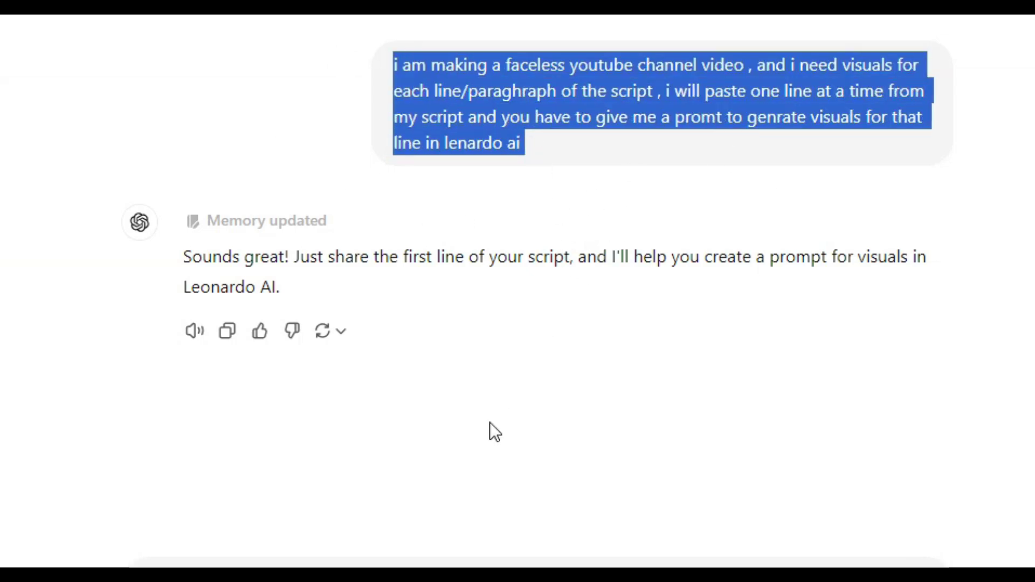
pyautogui.click(526, 291)
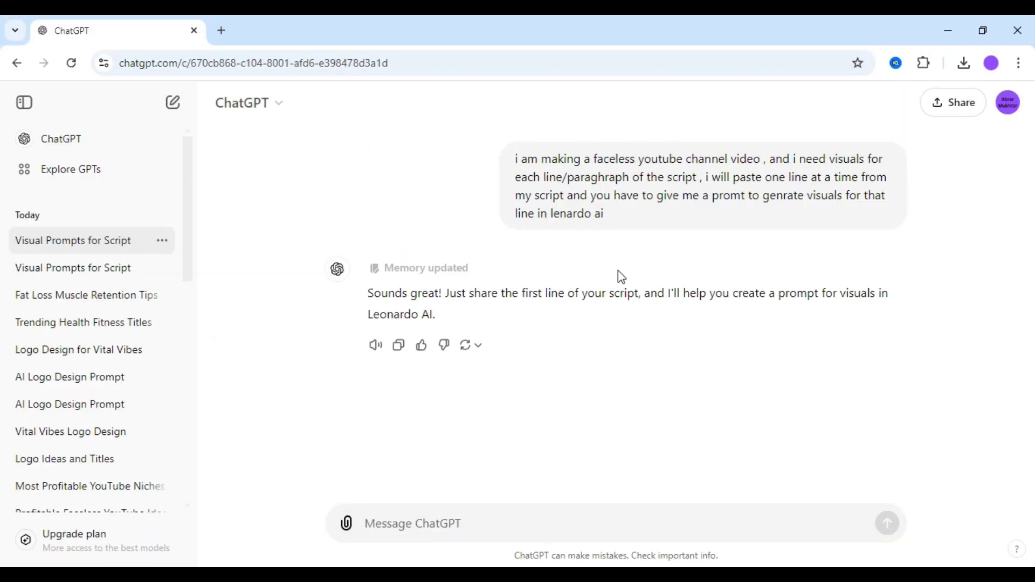
pyautogui.hotkey('alt', 'Tab')
pyautogui.click(651, 116)
pyautogui.write("Hey, what's up, everyone! Are you tired of losing fat but feeling like you're also losing your hard-earned muscle? You're not alone! Today, I'm sharing proven strategies to help you burn fat while maintaining your muscle mass! These are science-backed tips that actually work, so you can keep those gains while trimming down. Let's jump right into it")
pyautogui.press('Return')
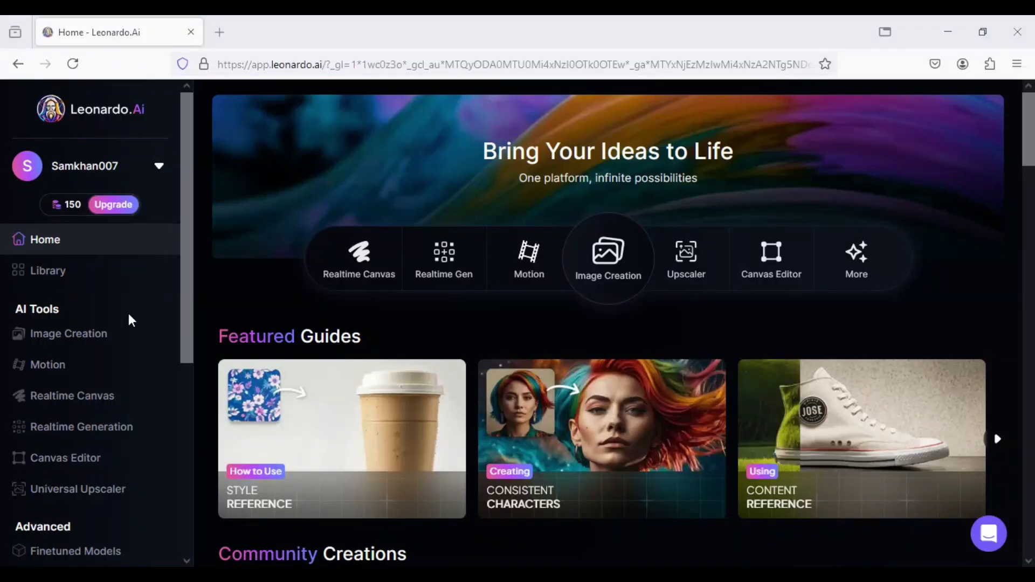
# Switch to Leonardo.Ai, open the Image Creation tool and dismiss the Phoenix Image Guidance notice
pyautogui.click(63, 343)
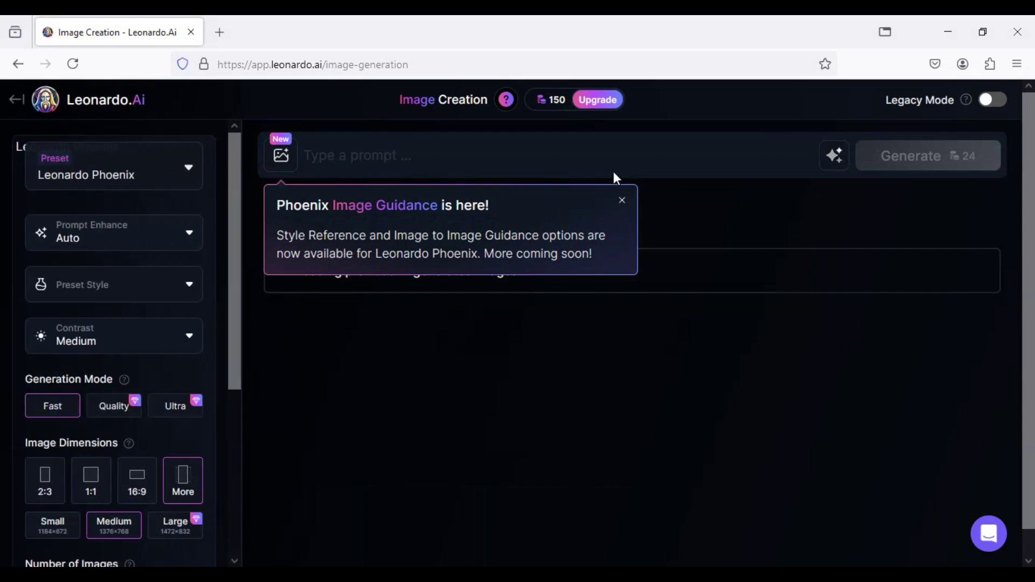
pyautogui.click(623, 205)
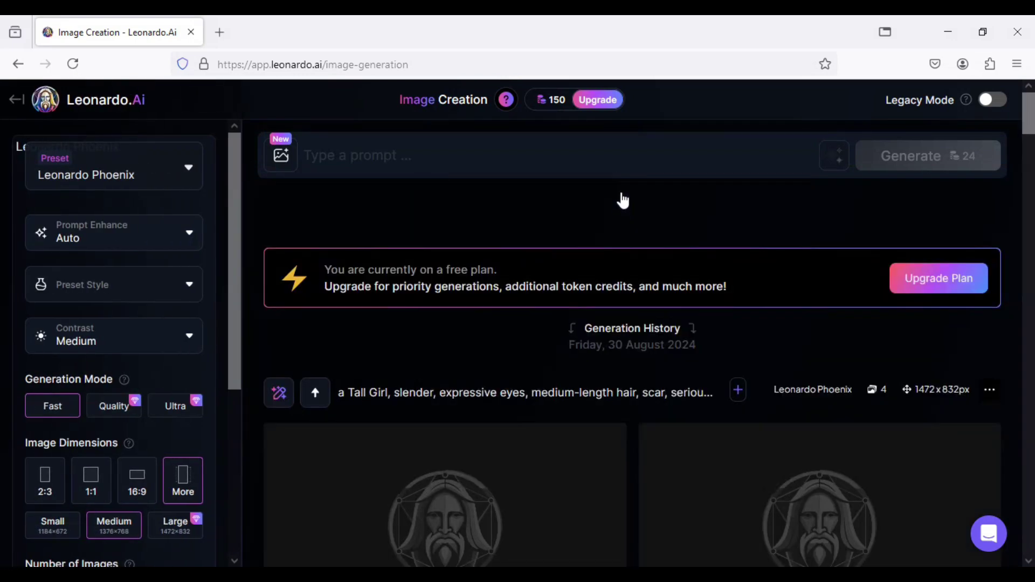
pyautogui.click(308, 153)
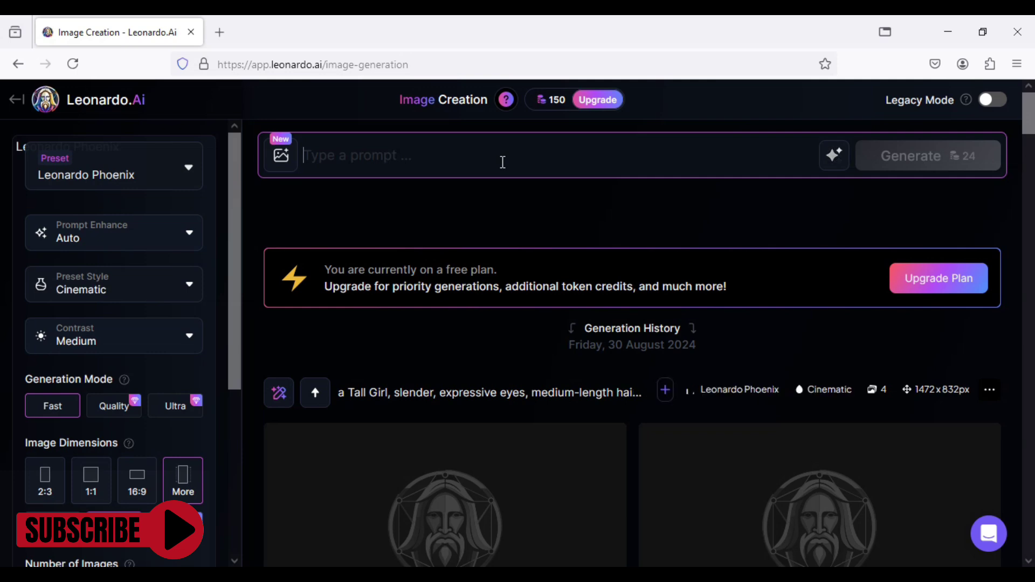
# Check the platform presets, set Prompt Enhance to Automatic and choose 16:9 image dimensions
pyautogui.click(82, 185)
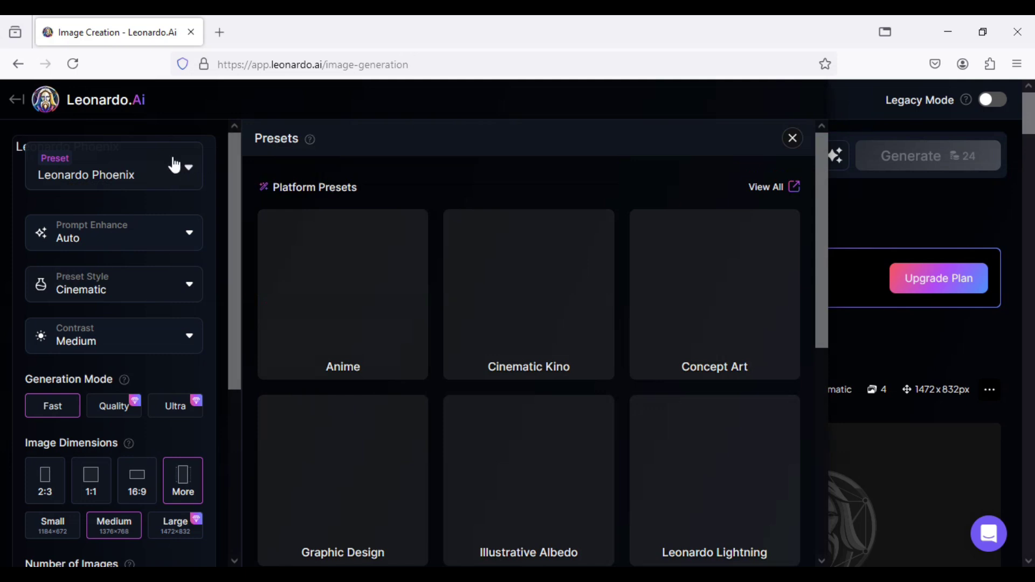
pyautogui.click(100, 249)
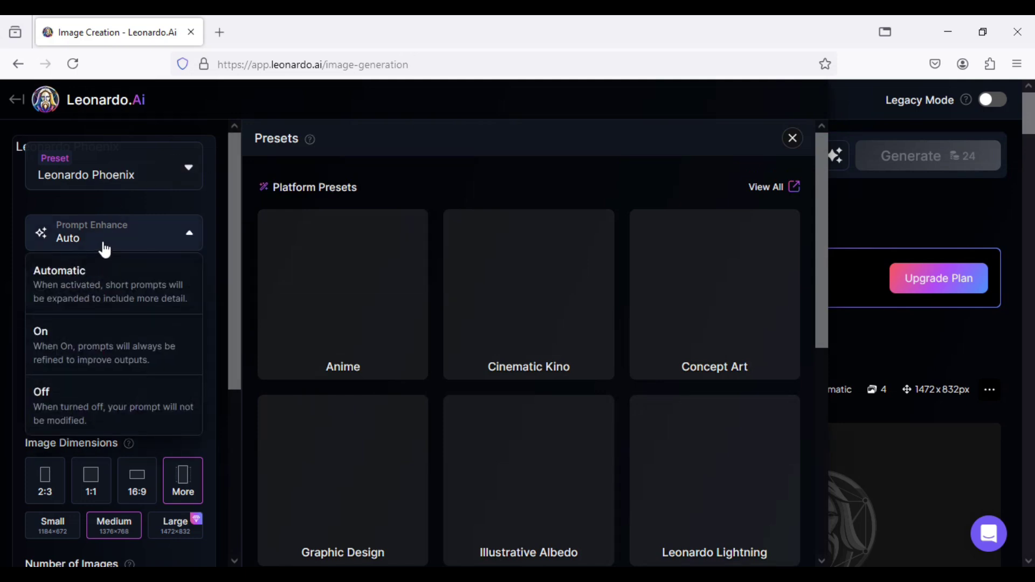
pyautogui.click(150, 284)
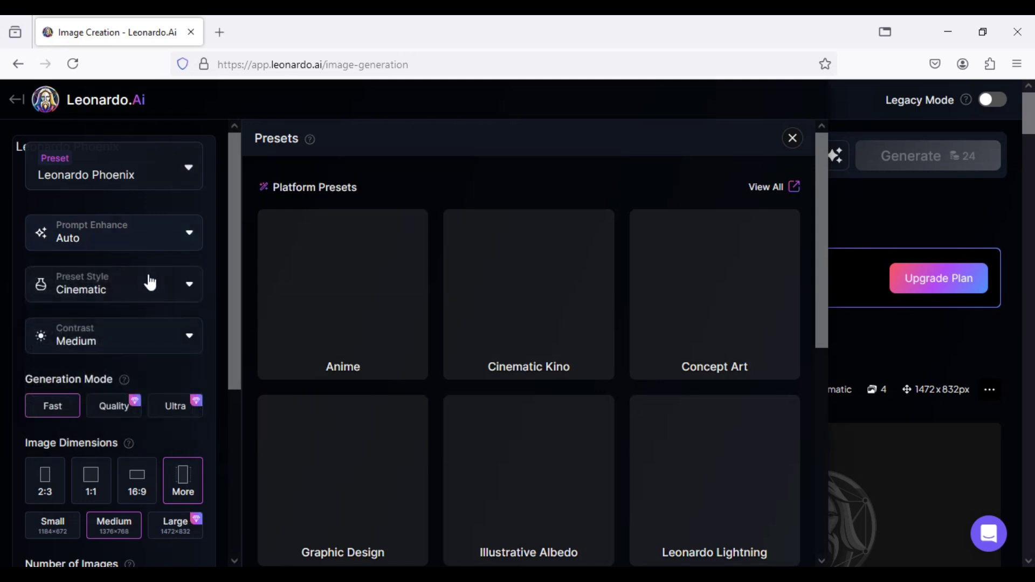
pyautogui.click(137, 488)
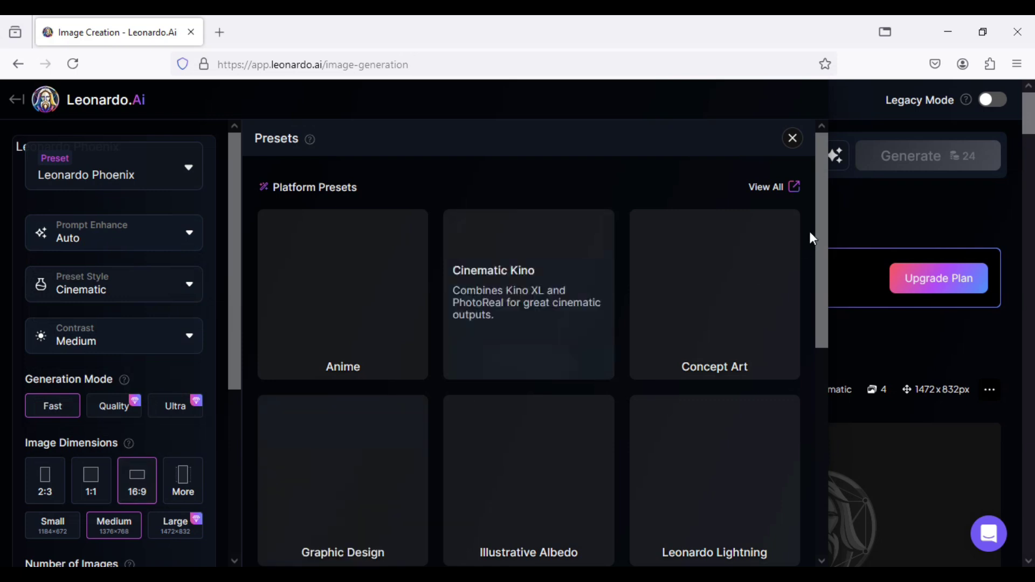
pyautogui.click(792, 139)
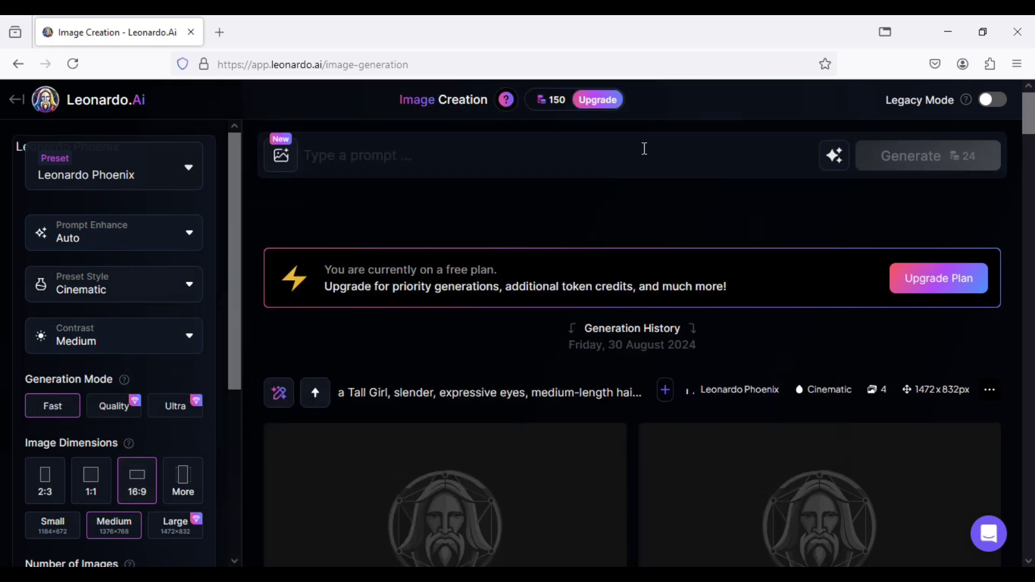
# Copy ChatGPT's "Burn Fat, Keep Muscle!" gym visual prompt, generate images from it in Leonardo.Ai and look through them
pyautogui.click(617, 148)
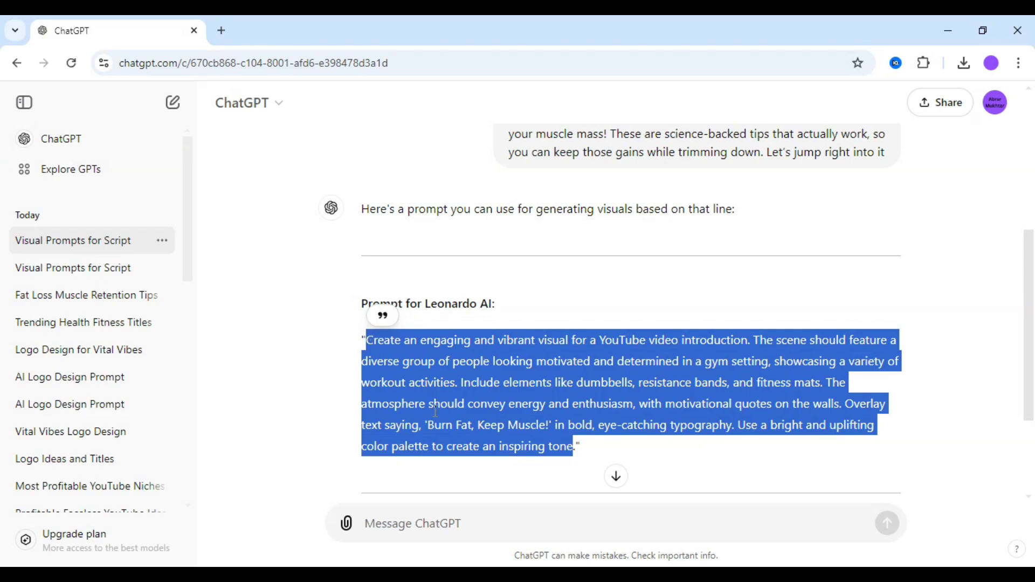
pyautogui.hotkey('alt', 'Tab')
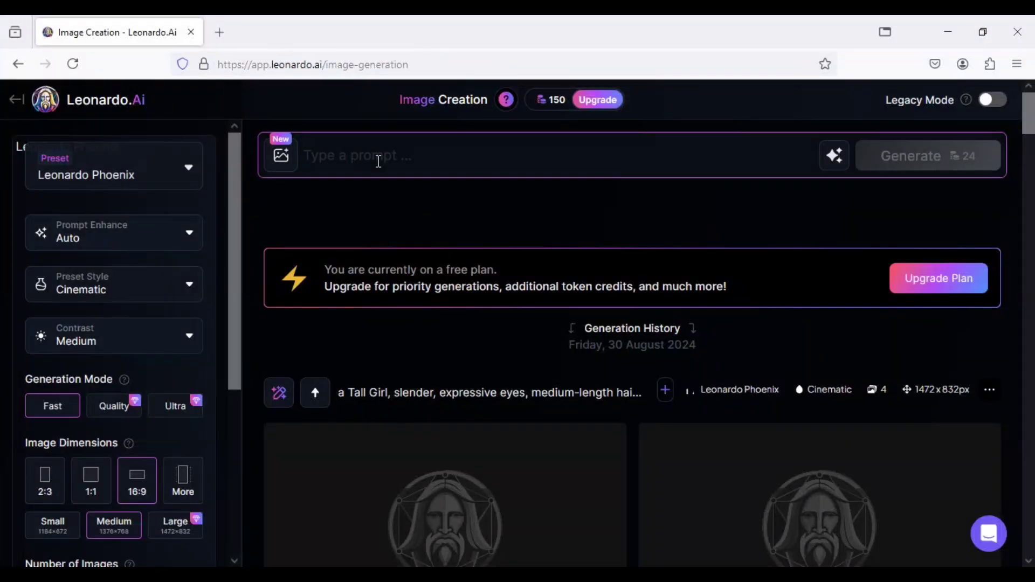
pyautogui.write("Create an engaging and vibrant visual for a YouTube video introduction. The scene should feature a diverse group of people looking motivated and determined in a gym setting, showcasing a variety of workout activities. Include elements like dumbbells, resistance bands, and fitness mats. The atmosphere should convey energy and enthusiasm, with motivational quotes on the walls. Overlay text saying, 'Burn Fat, Keep Muscle!' in bold, eye-catching typography. Use a bright and uplifting color palette to create an inspiring tone")
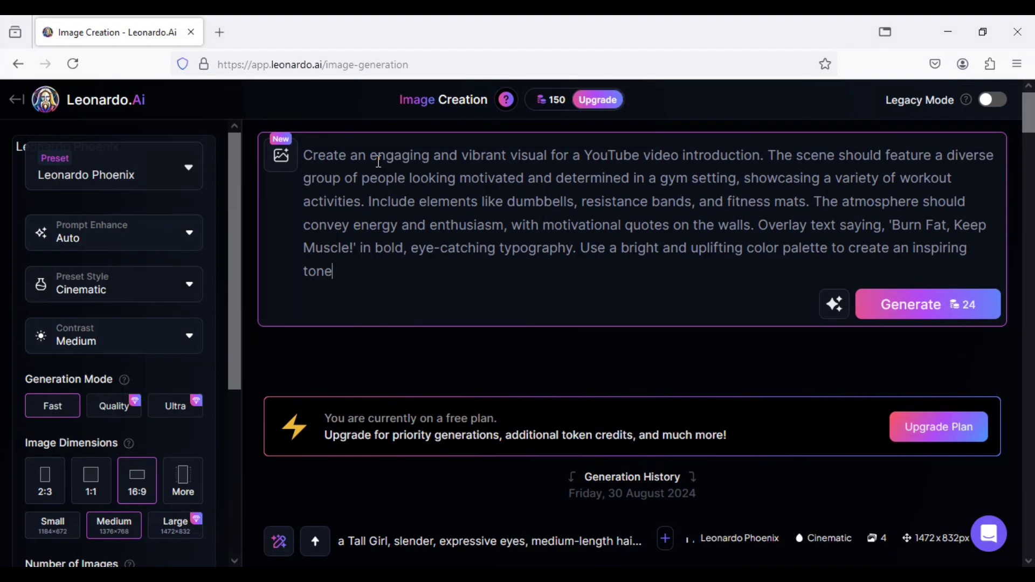
pyautogui.press('Return')
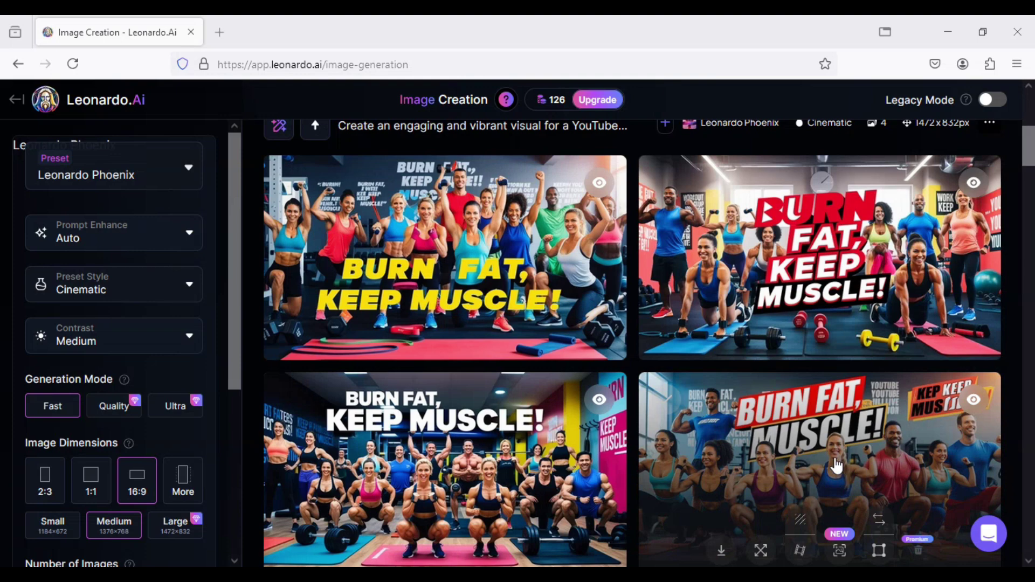
pyautogui.moveTo(1031, 158); pyautogui.dragTo(1031, 113)
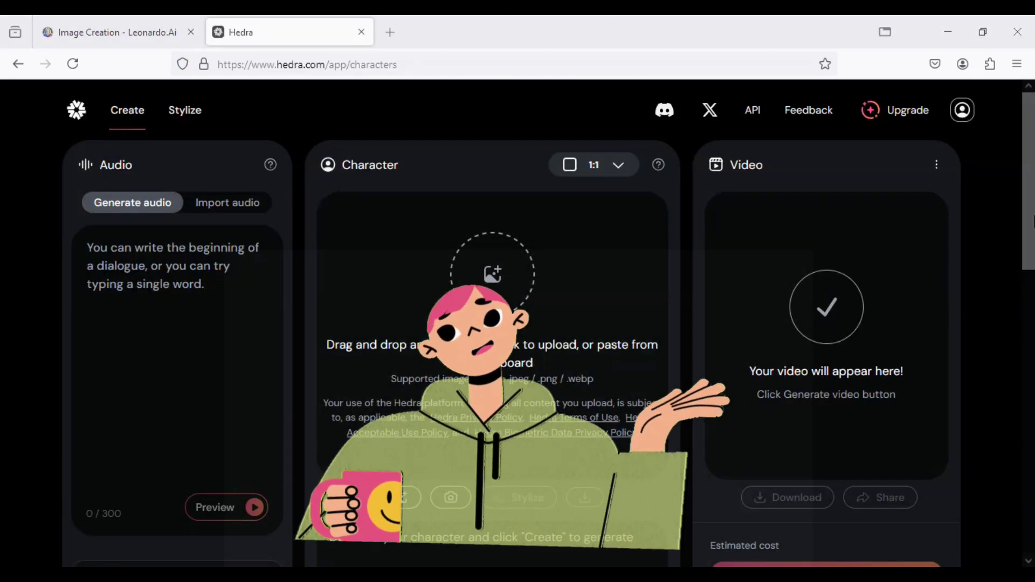
# Switch to Hedra and create a character from the description "a 35 years old masculine guy"
pyautogui.moveTo(1034, 221); pyautogui.dragTo(1034, 271)
pyautogui.click(178, 264)
pyautogui.click(496, 420)
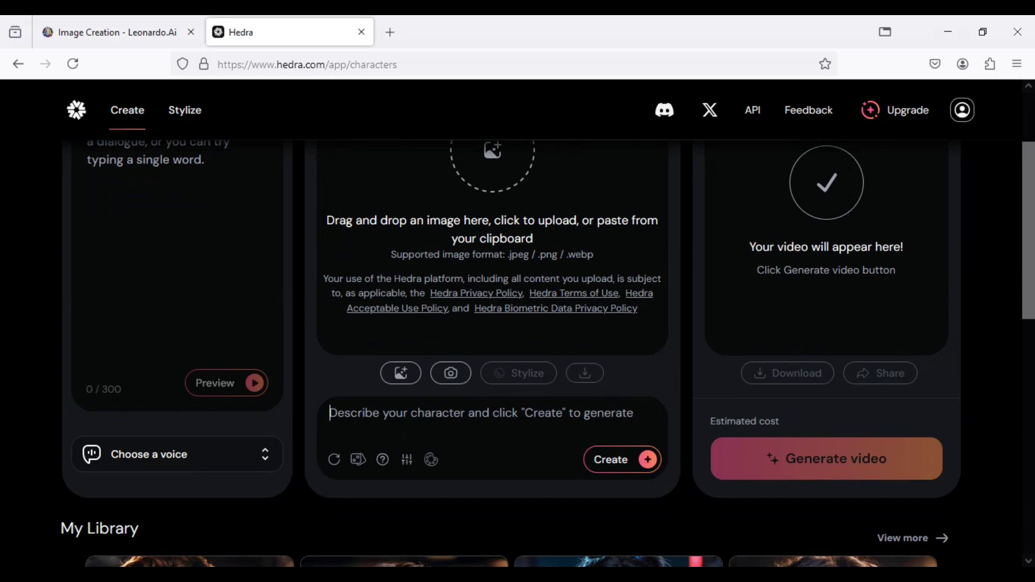
pyautogui.write('a 35 year')
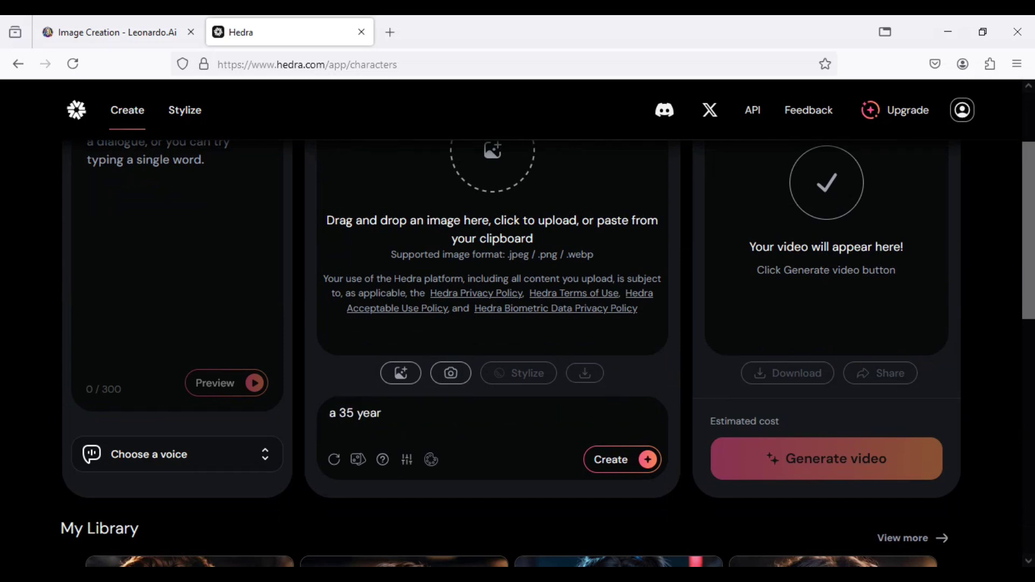
pyautogui.write('s old musc')
pyautogui.press('BackSpace')
pyautogui.write('ma')
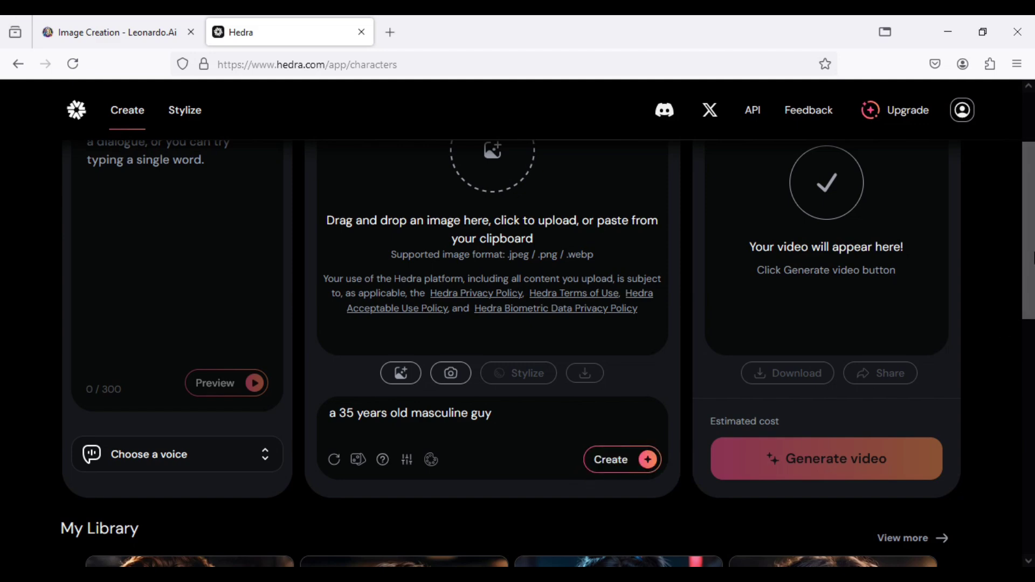
pyautogui.scroll(3, 1015, 222)
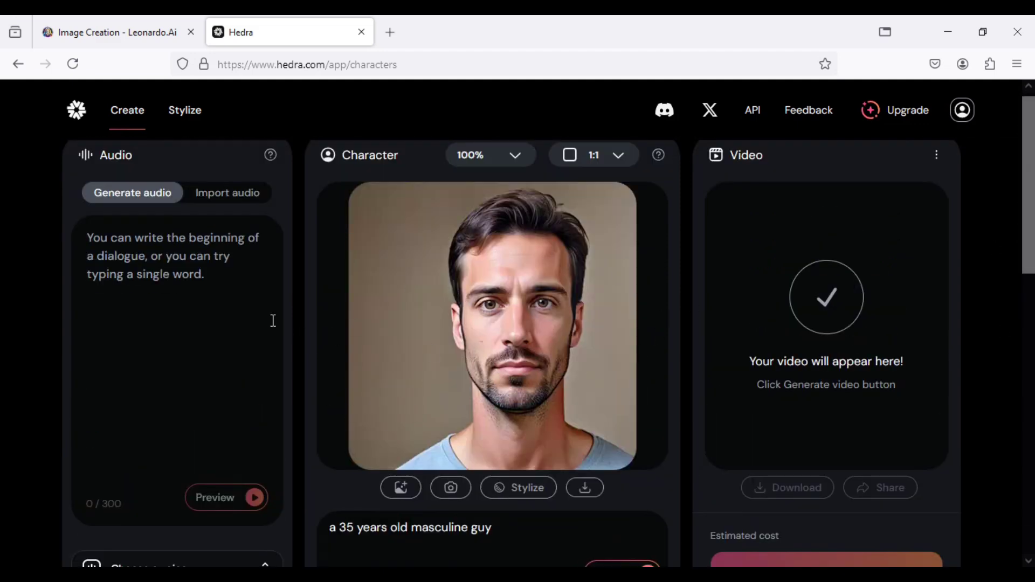
# Enter the character's speech text "Hey Guys Lets Start Today's Video We will Learn How to Lose fat fast"
pyautogui.click(208, 271)
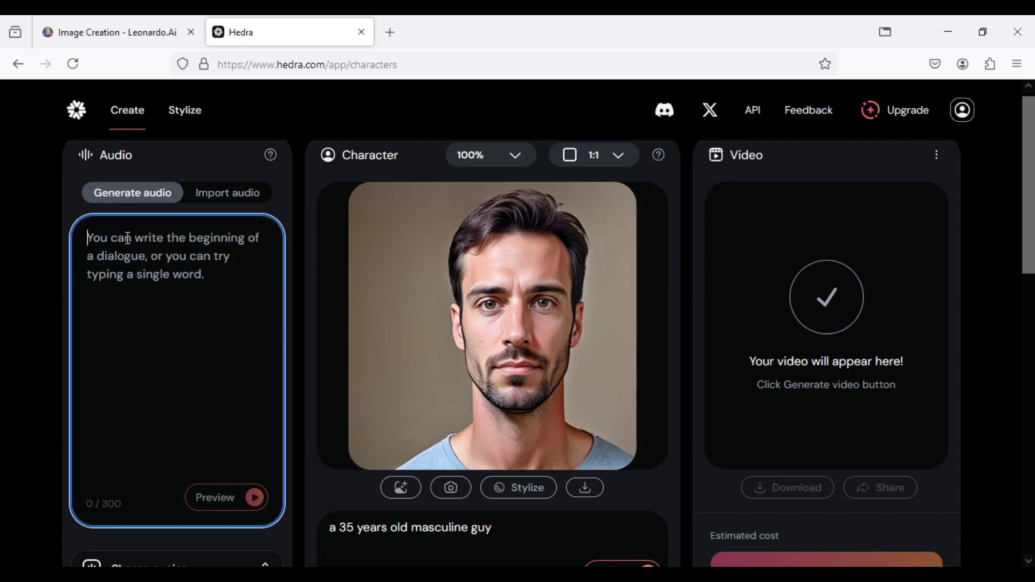
pyautogui.write('Hey Guys')
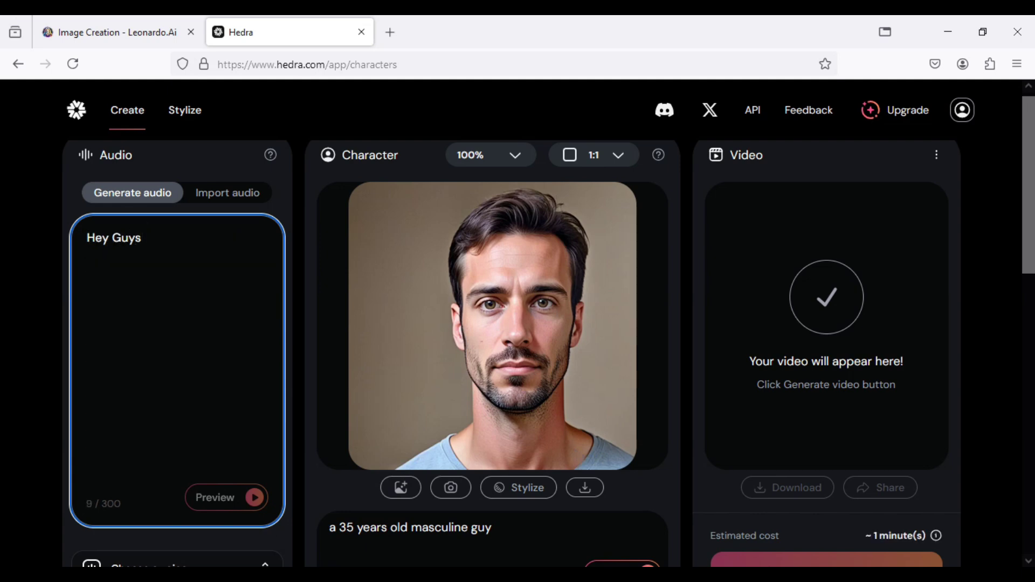
pyautogui.write(' Lets Start Today')
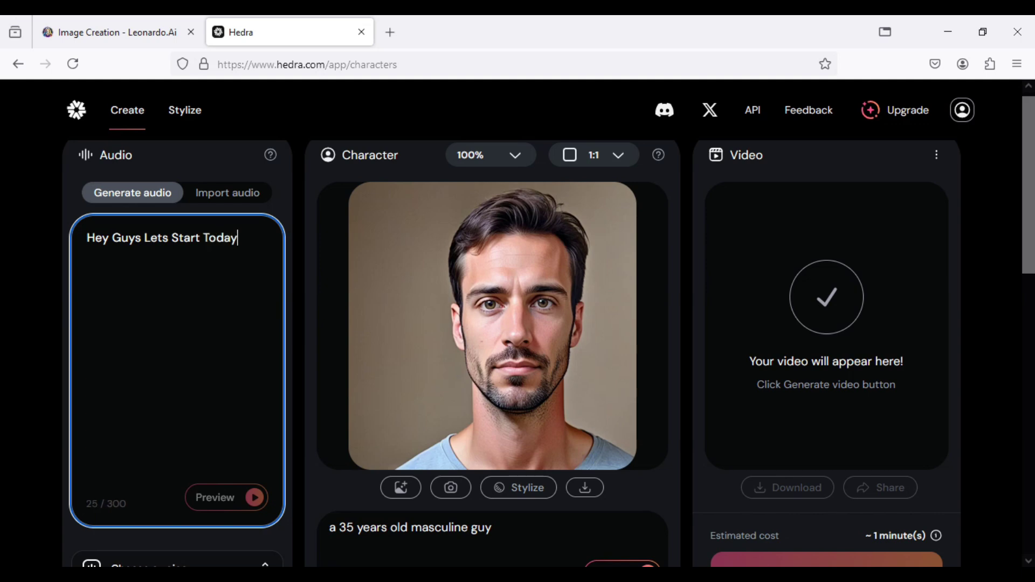
pyautogui.write("'s Vide")
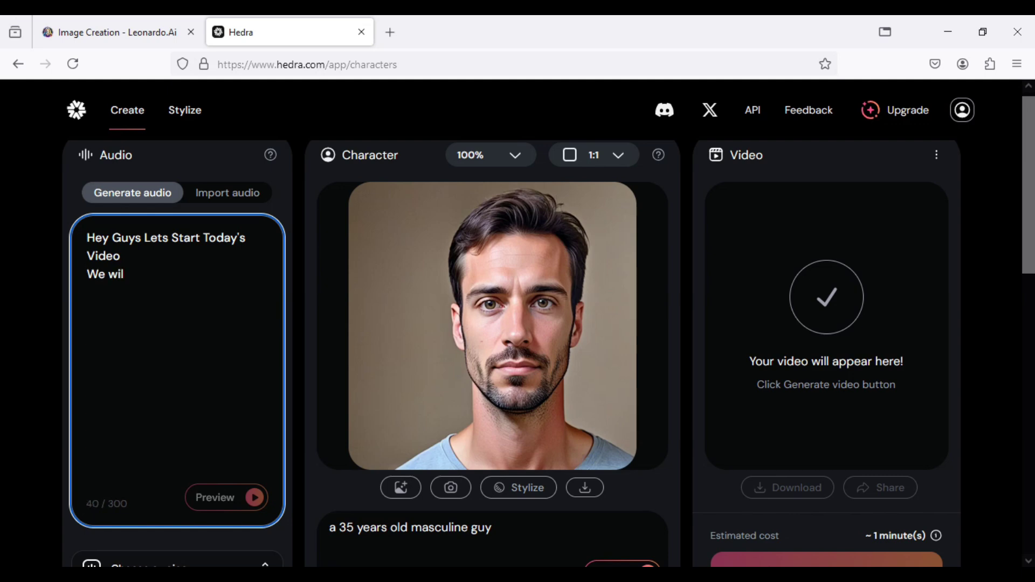
pyautogui.write('ow to')
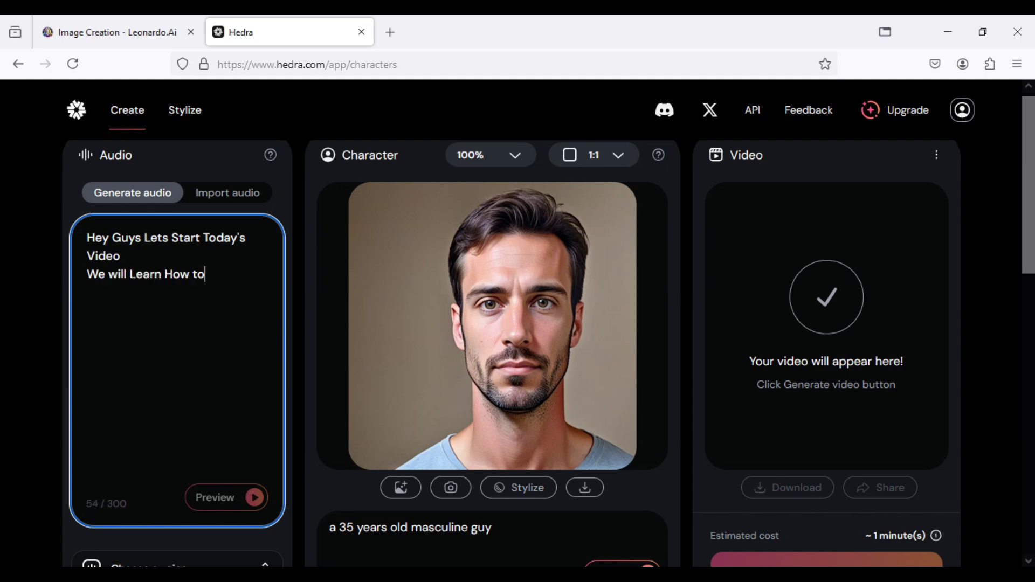
pyautogui.write(' Looe Wir')
pyautogui.press('BackSpace')
pyautogui.press('BackSpace')
pyautogui.write('fat fast')
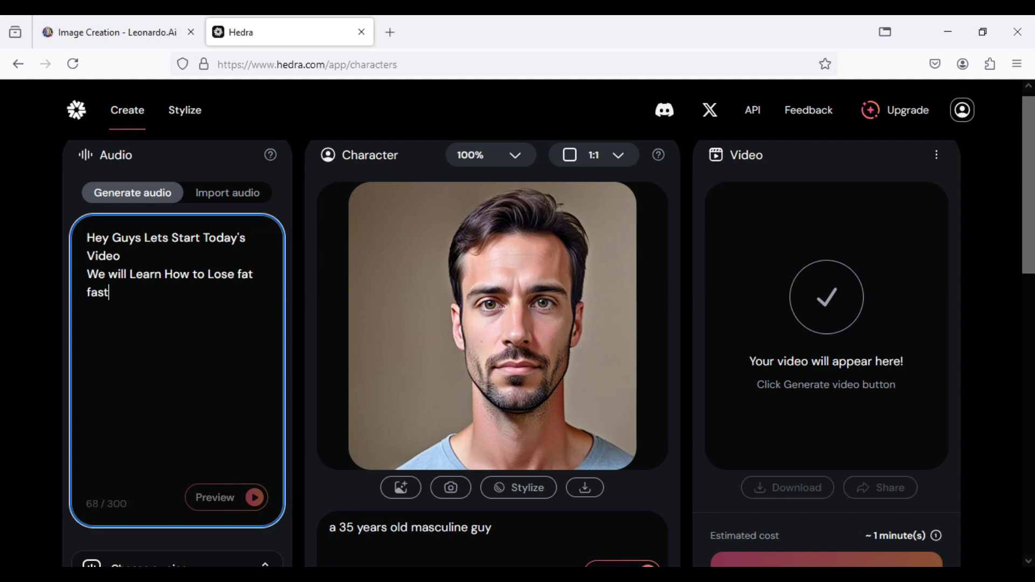
# Assign the Brian voice to the speech, generate the talking character video and play it
pyautogui.moveTo(1028, 220); pyautogui.dragTo(1031, 277)
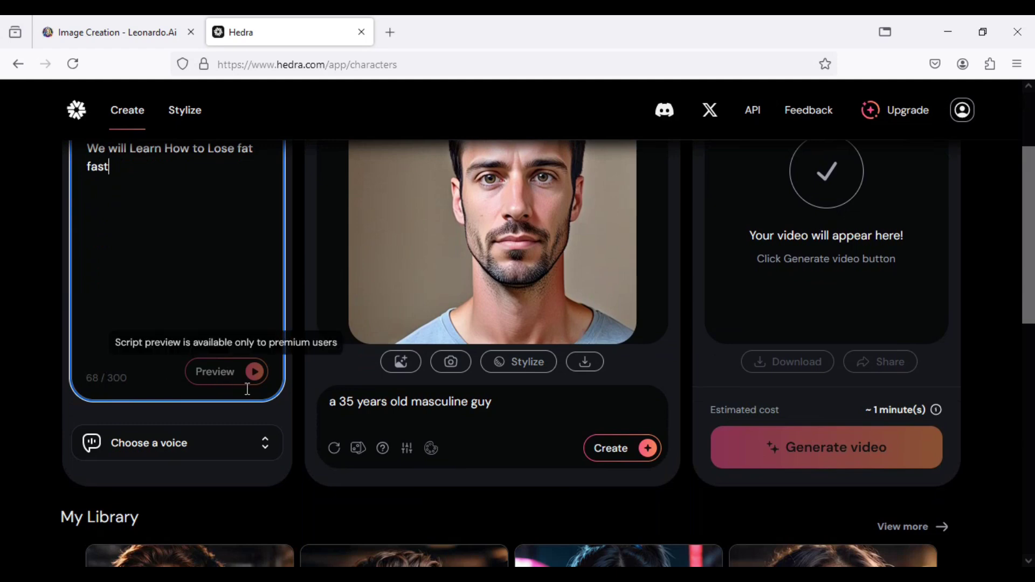
pyautogui.click(185, 443)
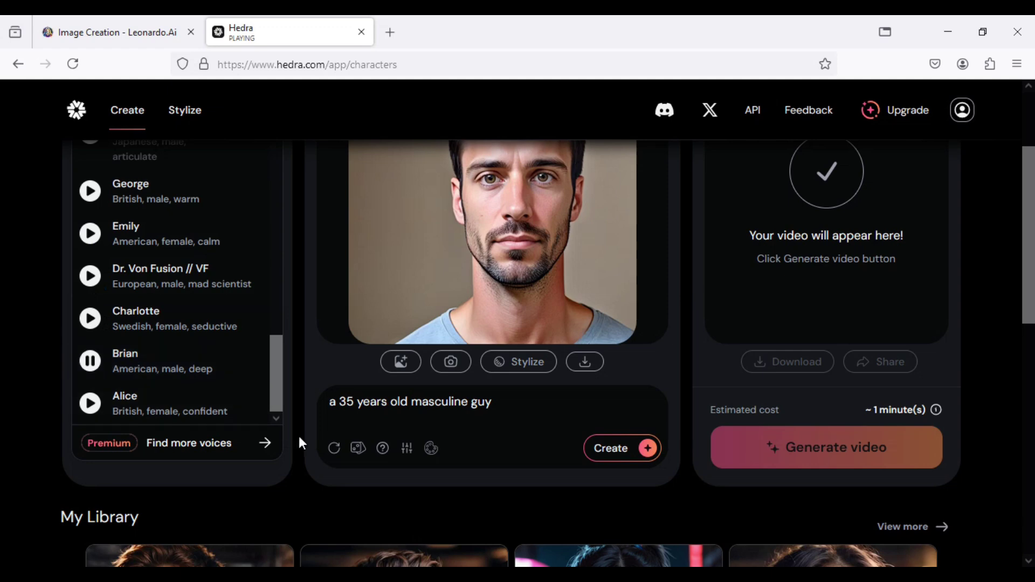
pyautogui.click(174, 369)
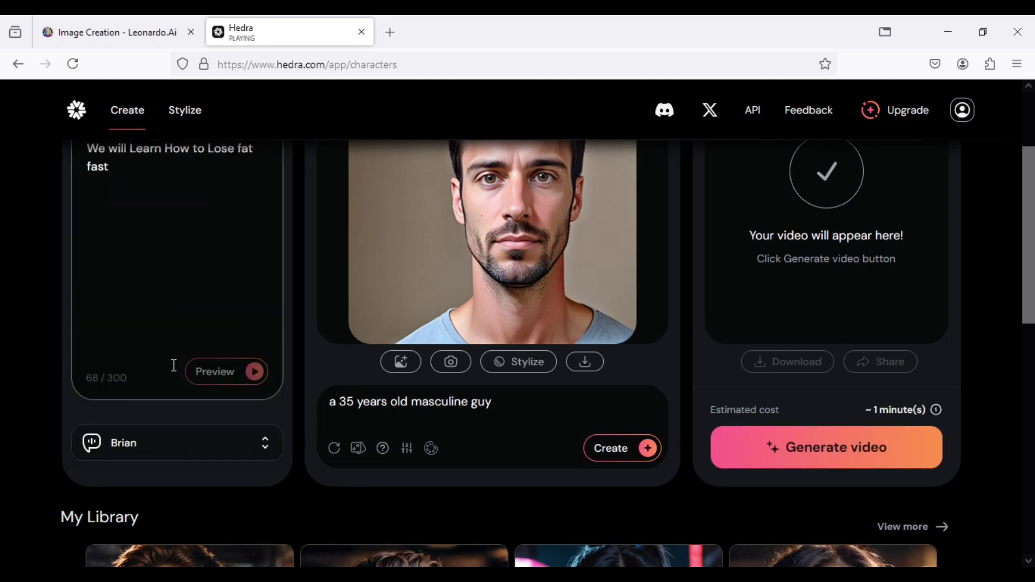
pyautogui.click(866, 451)
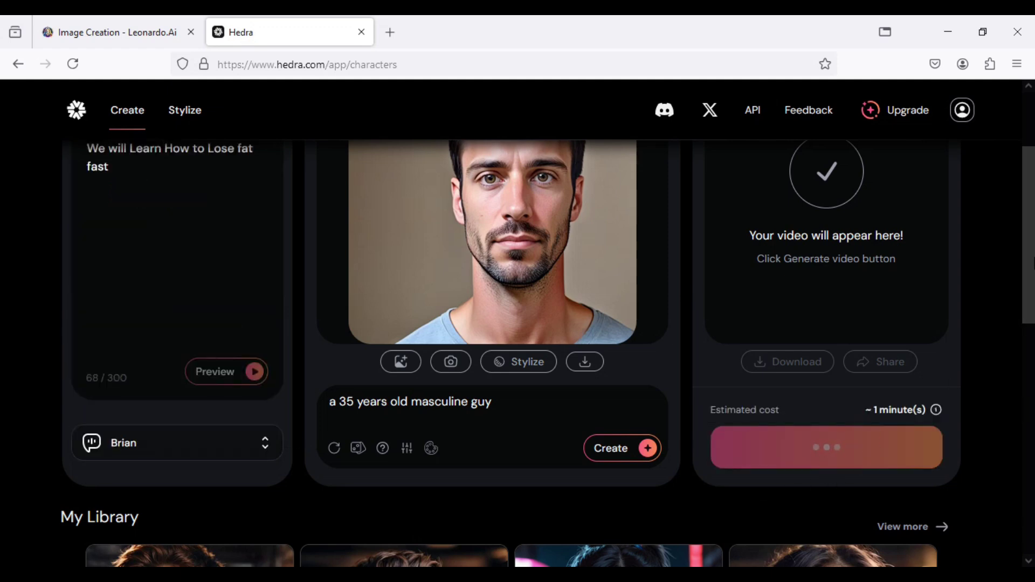
pyautogui.scroll(2, 499, 384)
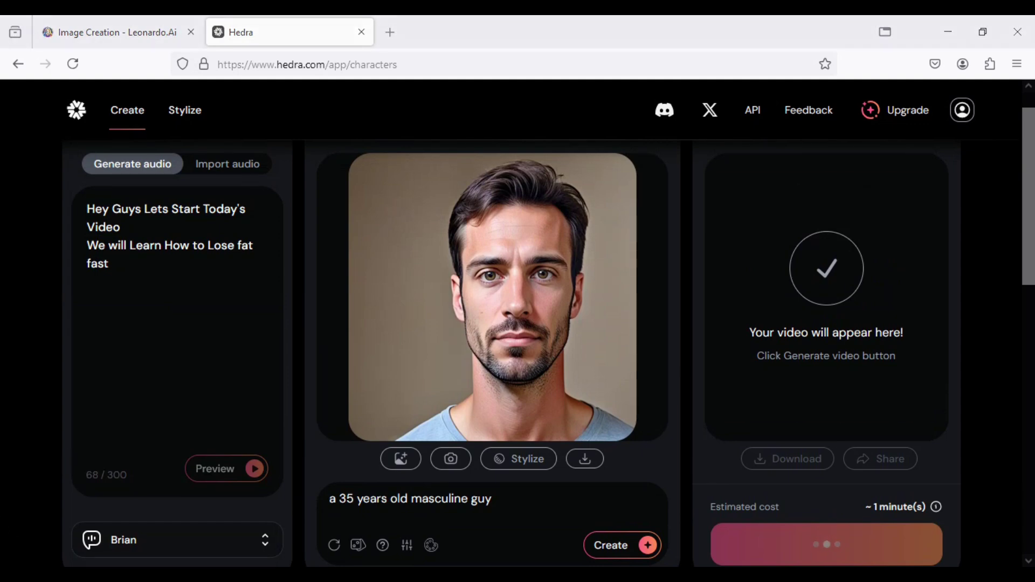
pyautogui.click(786, 363)
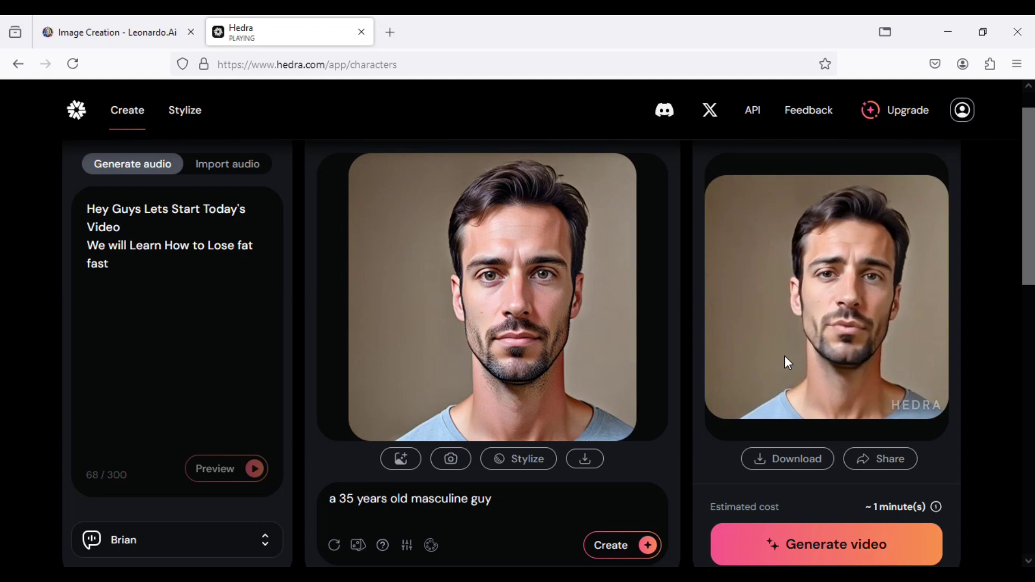
# Replay the generated talking character video
pyautogui.moveTo(781, 341)
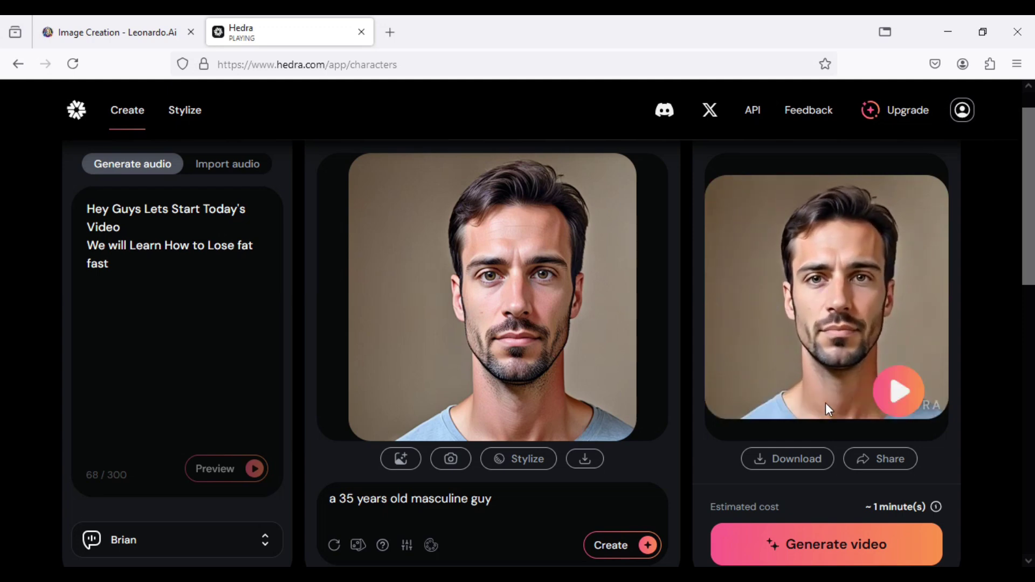
pyautogui.click(890, 393)
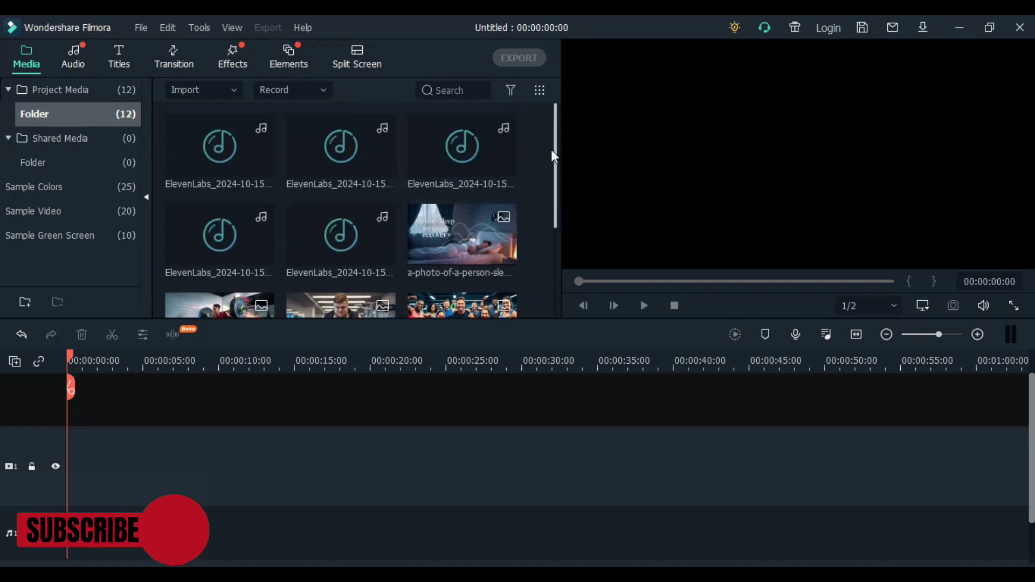
# Switch to Wondershare Filmora and place the five ElevenLabs voiceover clips end to end on the audio track
pyautogui.moveTo(242, 178); pyautogui.dragTo(83, 502)
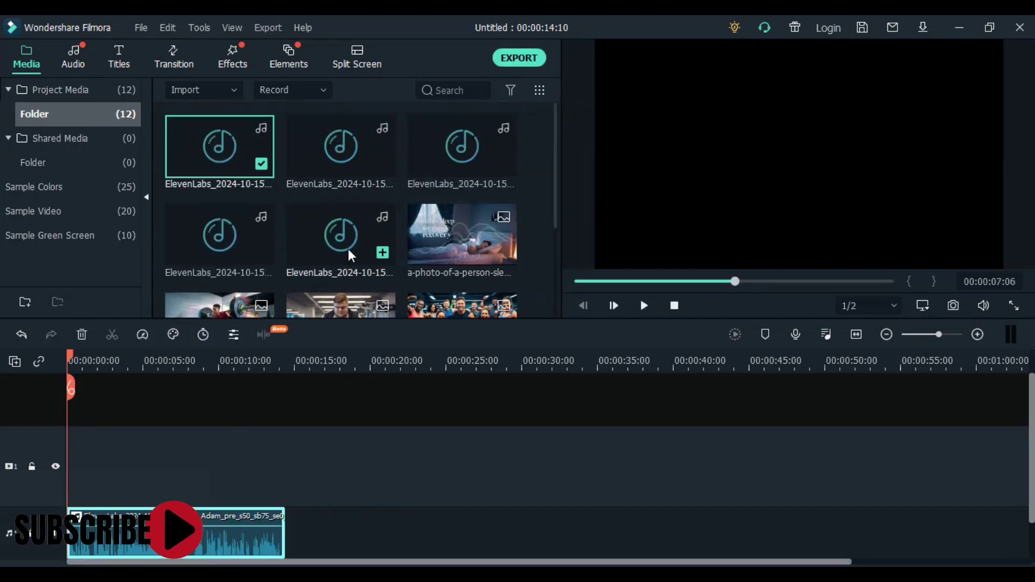
pyautogui.moveTo(327, 151); pyautogui.dragTo(293, 527)
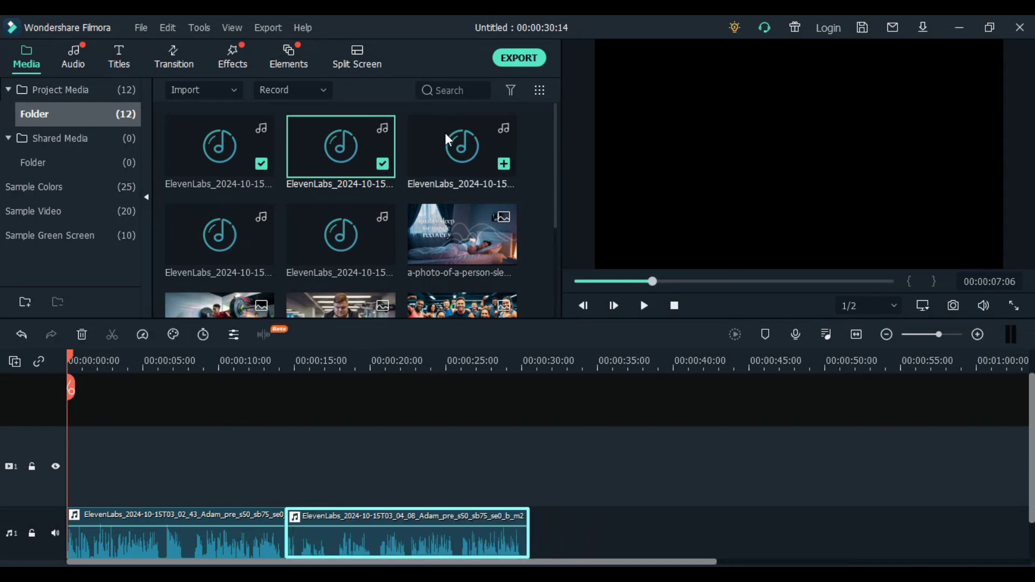
pyautogui.moveTo(445, 133); pyautogui.dragTo(535, 468)
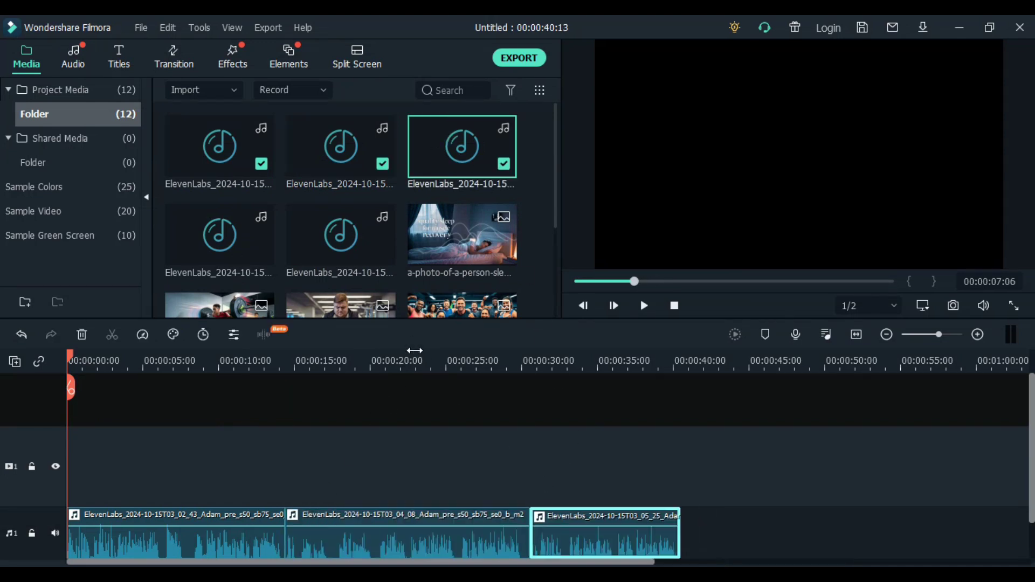
pyautogui.moveTo(237, 234); pyautogui.dragTo(693, 507)
pyautogui.moveTo(345, 237); pyautogui.dragTo(819, 507)
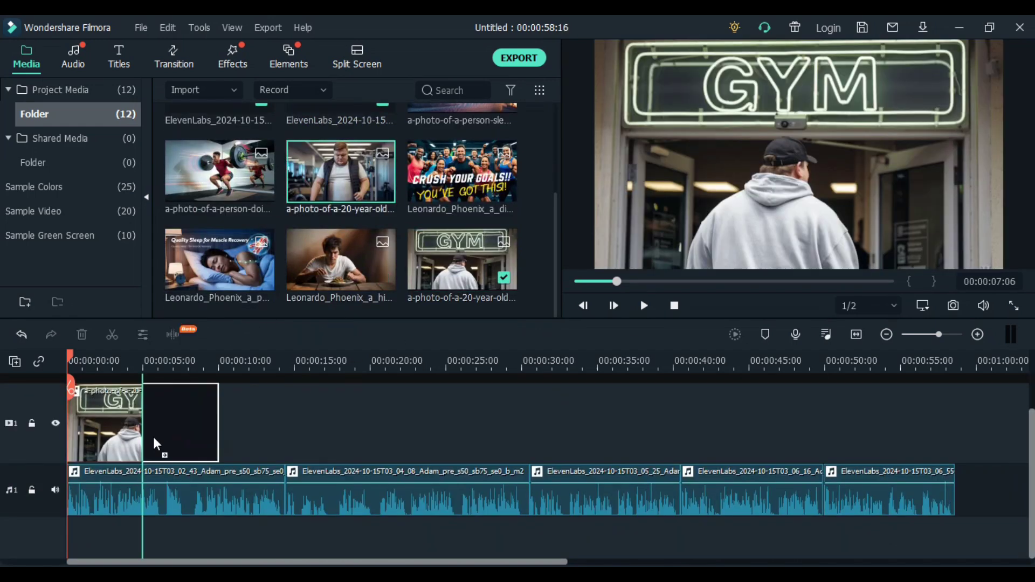
# Shift the other images further along the video track and extend the gym entrance image to about 8.5 seconds
pyautogui.click(116, 426)
pyautogui.moveTo(332, 423); pyautogui.dragTo(514, 424)
pyautogui.moveTo(256, 423); pyautogui.dragTo(417, 424)
pyautogui.moveTo(143, 423); pyautogui.dragTo(197, 424)
pyautogui.click(250, 411)
# Animate the gym entrance image with keyframes over about its first 7 seconds by changing its scale and position, and return the playhead to the start
pyautogui.doubleClick(135, 428)
pyautogui.moveTo(69, 364); pyautogui.dragTo(182, 373)
pyautogui.moveTo(227, 215); pyautogui.dragTo(250, 214)
pyautogui.moveTo(837, 146); pyautogui.dragTo(836, 185)
pyautogui.click(522, 305)
pyautogui.moveTo(176, 356); pyautogui.dragTo(28, 370)
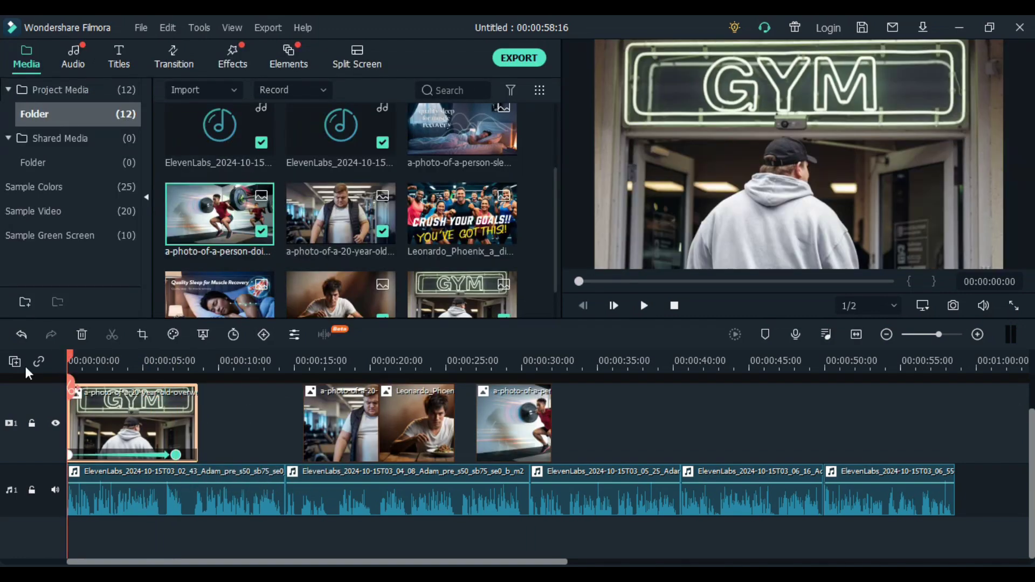
# Line up the gym interior and eating images behind the first clip at about 7 seconds each, with Cross Roll 7 between the first two images
pyautogui.moveTo(314, 427); pyautogui.dragTo(209, 427)
pyautogui.moveTo(273, 426); pyautogui.dragTo(299, 426)
pyautogui.click(174, 58)
pyautogui.moveTo(219, 146); pyautogui.dragTo(198, 424)
pyautogui.moveTo(417, 423); pyautogui.dragTo(338, 423)
pyautogui.moveTo(376, 423); pyautogui.dragTo(405, 424)
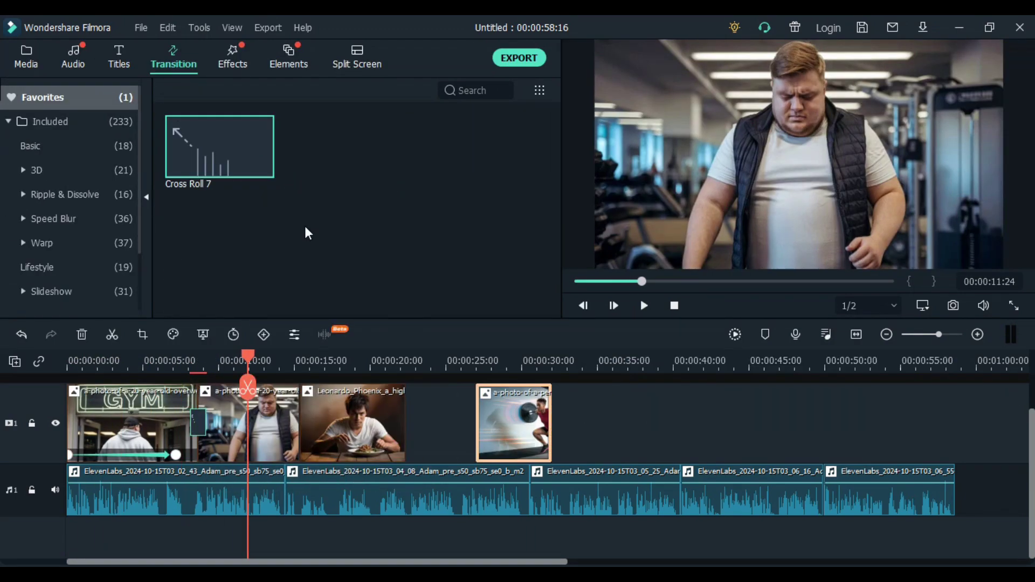